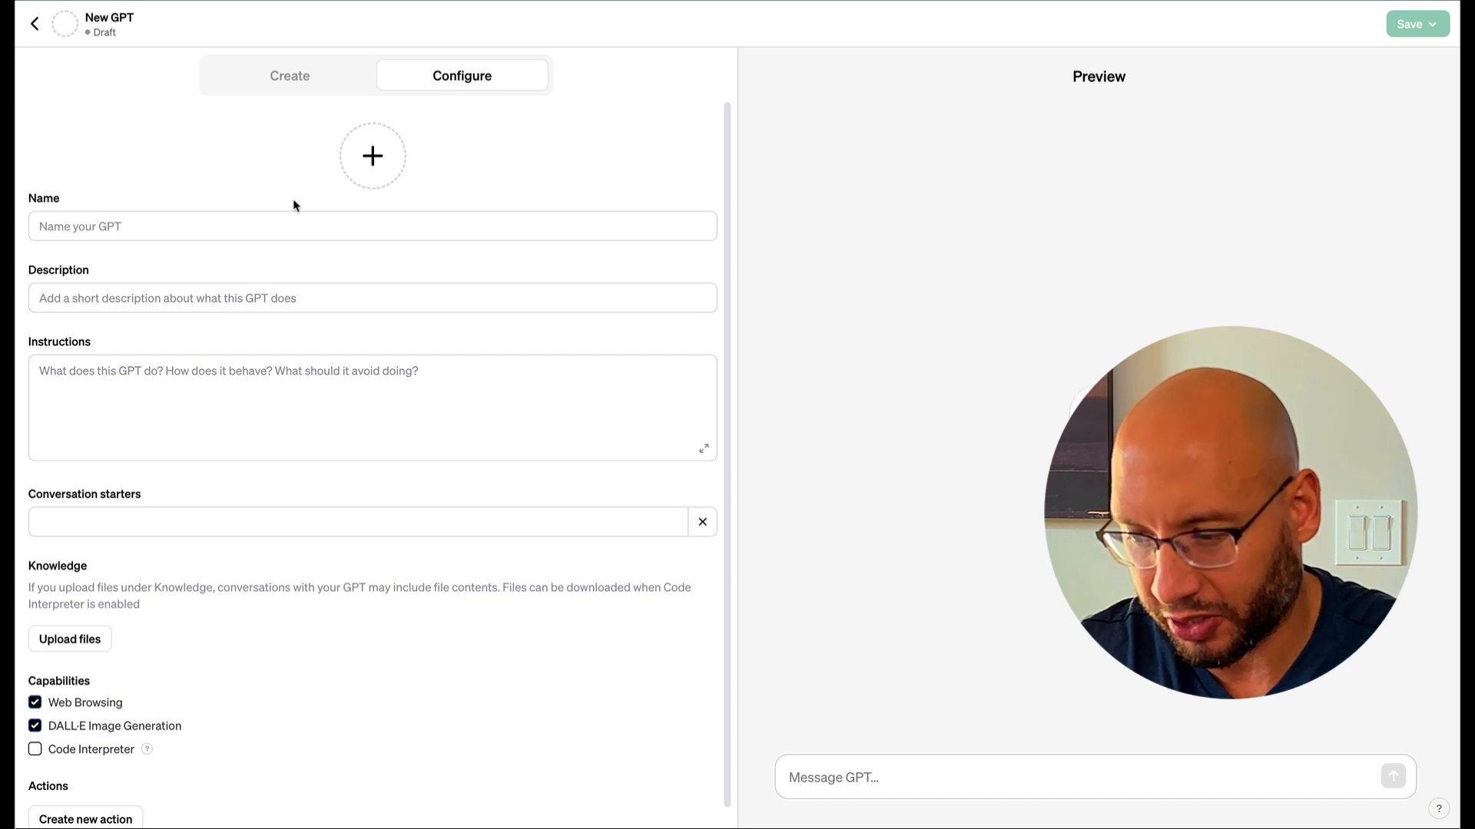
Name the GPT "Visual Weather" with the description "Weather forecast for the day including casual and business casual style ideas for the weather"
click(209, 232)
text(Visual Weather)
click(208, 307)
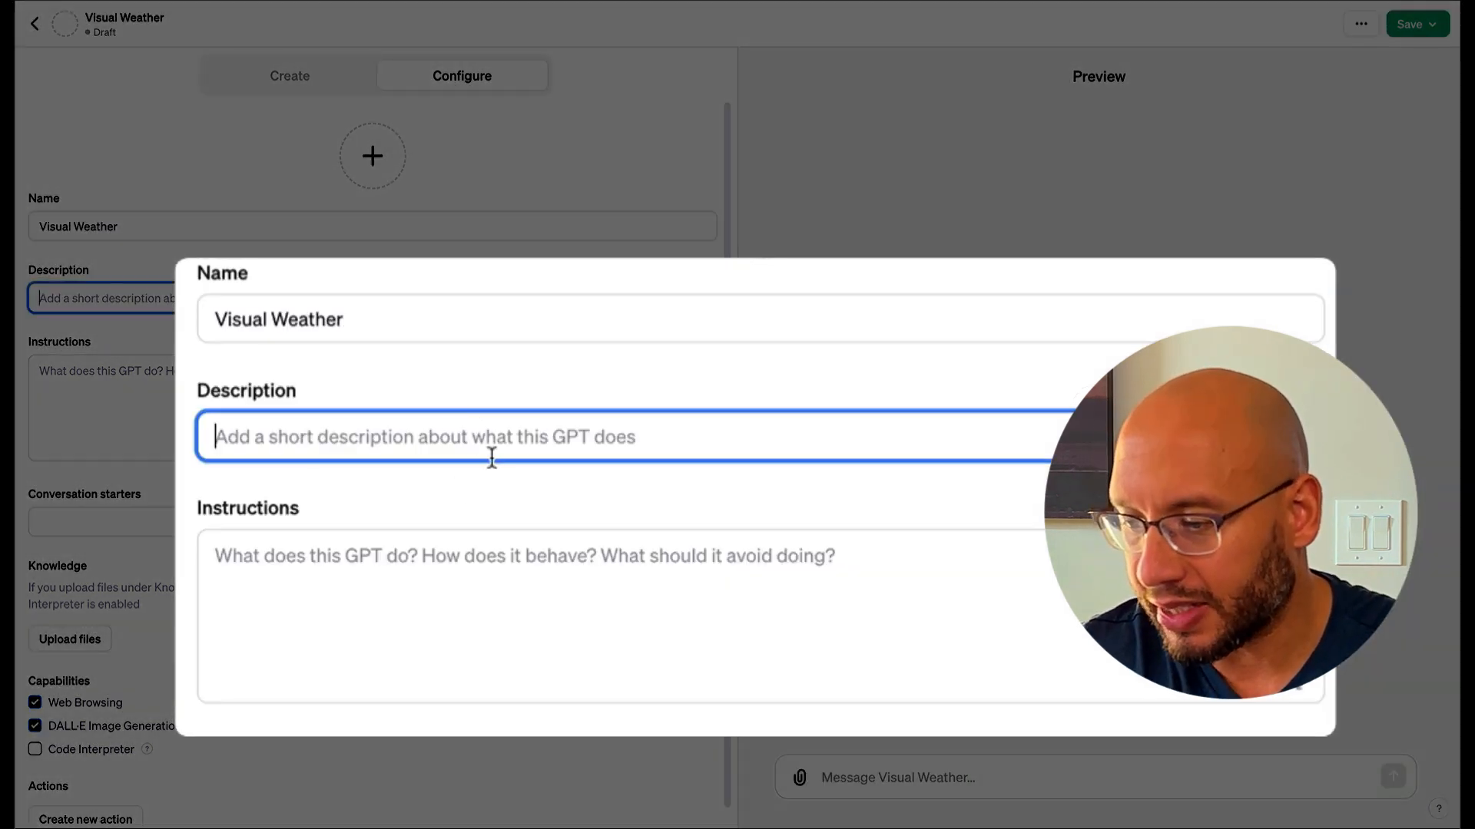
text(Weathge Forecast for the day incl)
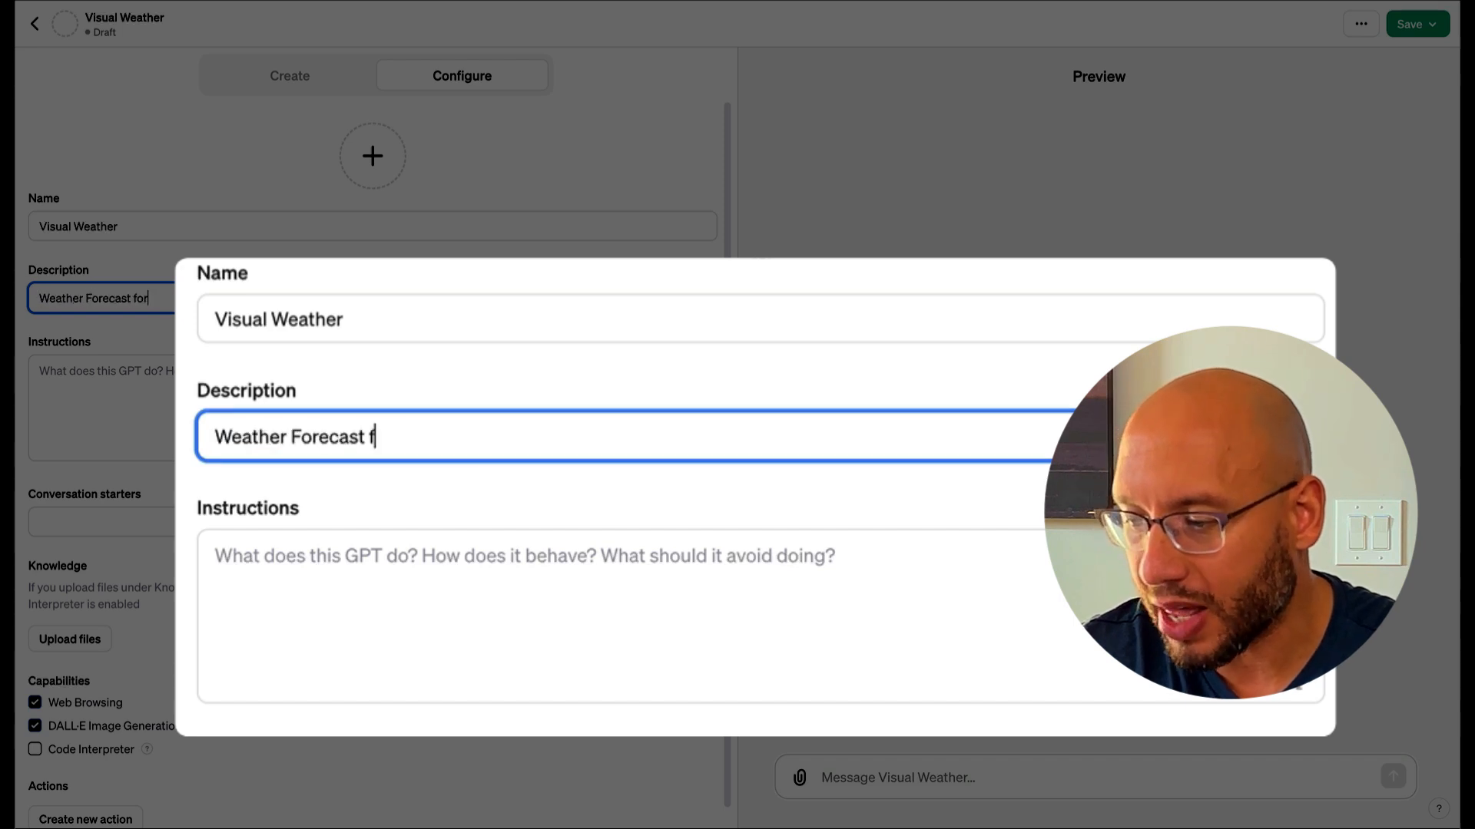
text(uding casual and busina)
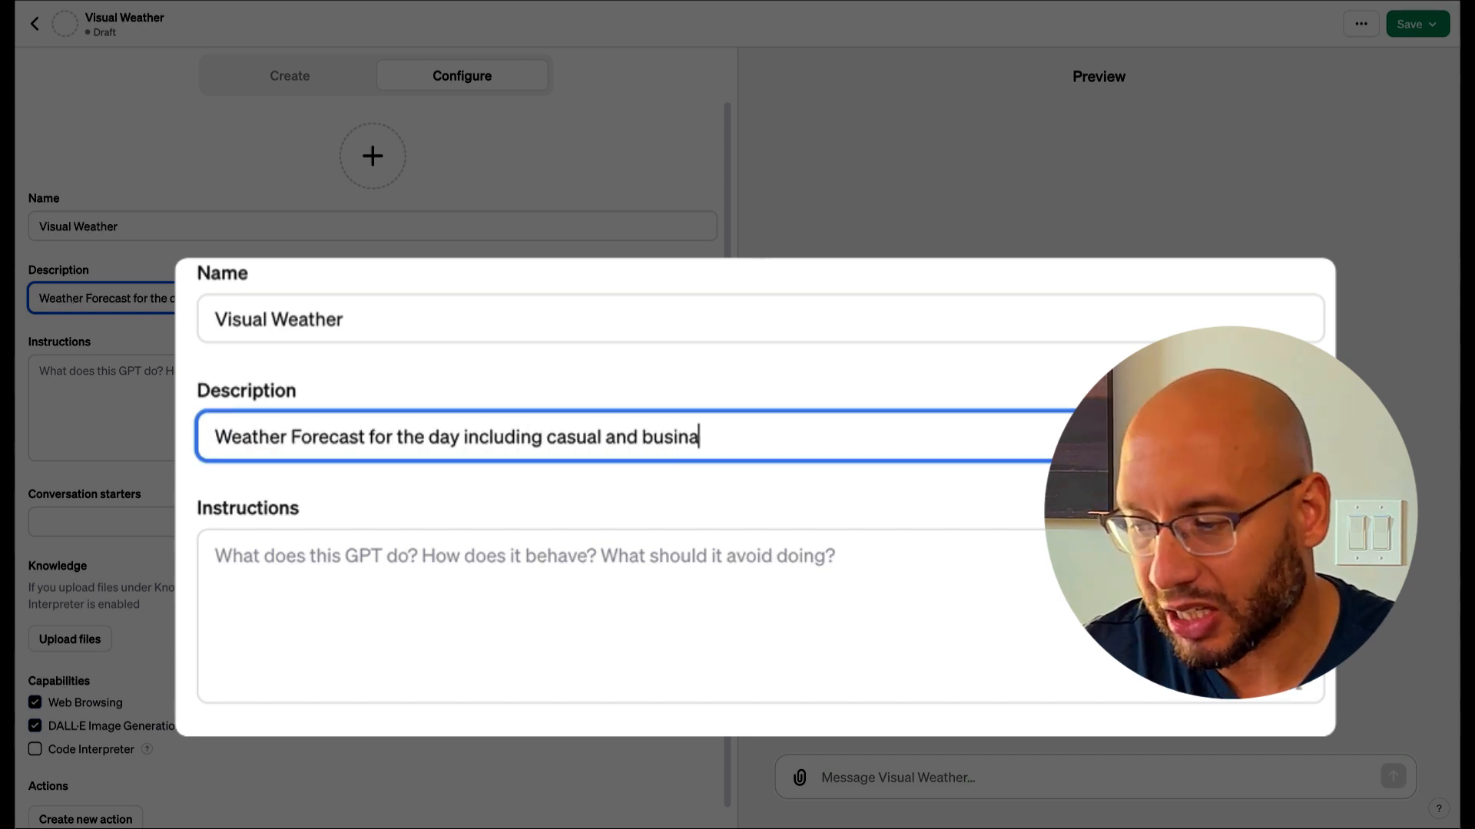
key(BackSpace)
key(BackSpace)
text(ess casual style ideas)
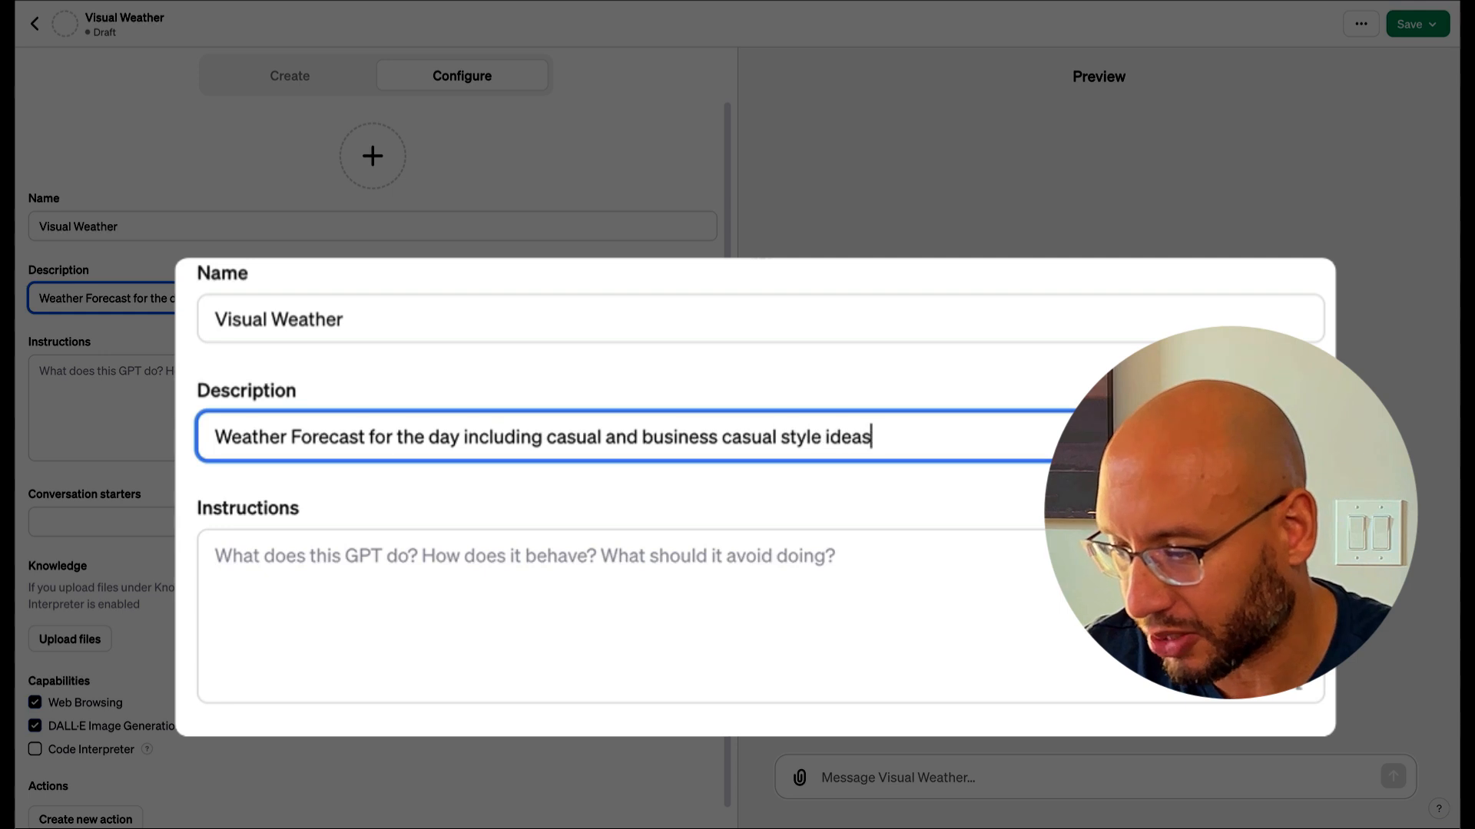
text( for the weathe)
Paste the prepared instructions asking for a two-sentence daily city forecast and one two-panel image of casual and business casual outfits
click(82, 384)
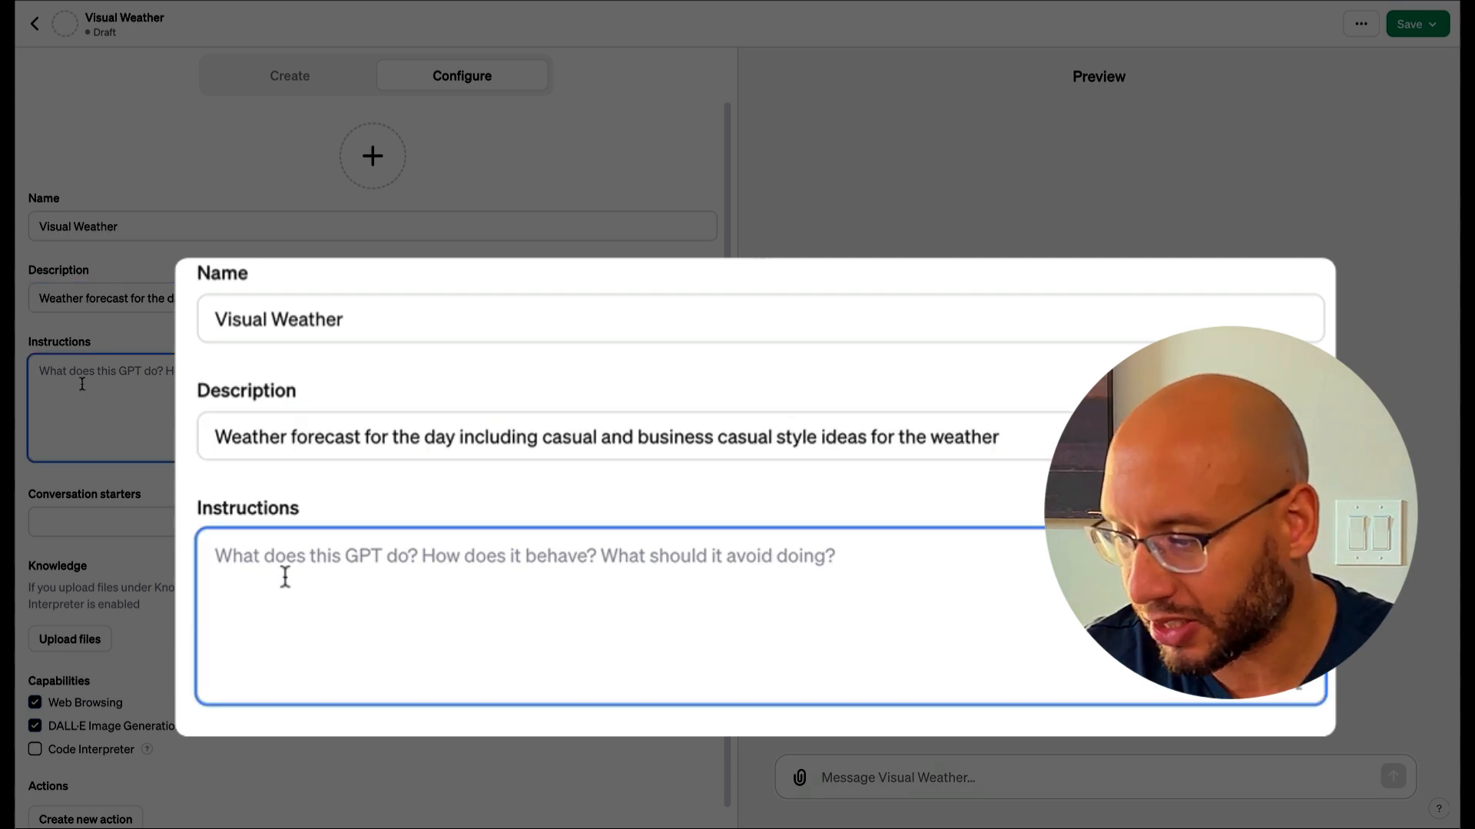
key(ctrl+v)
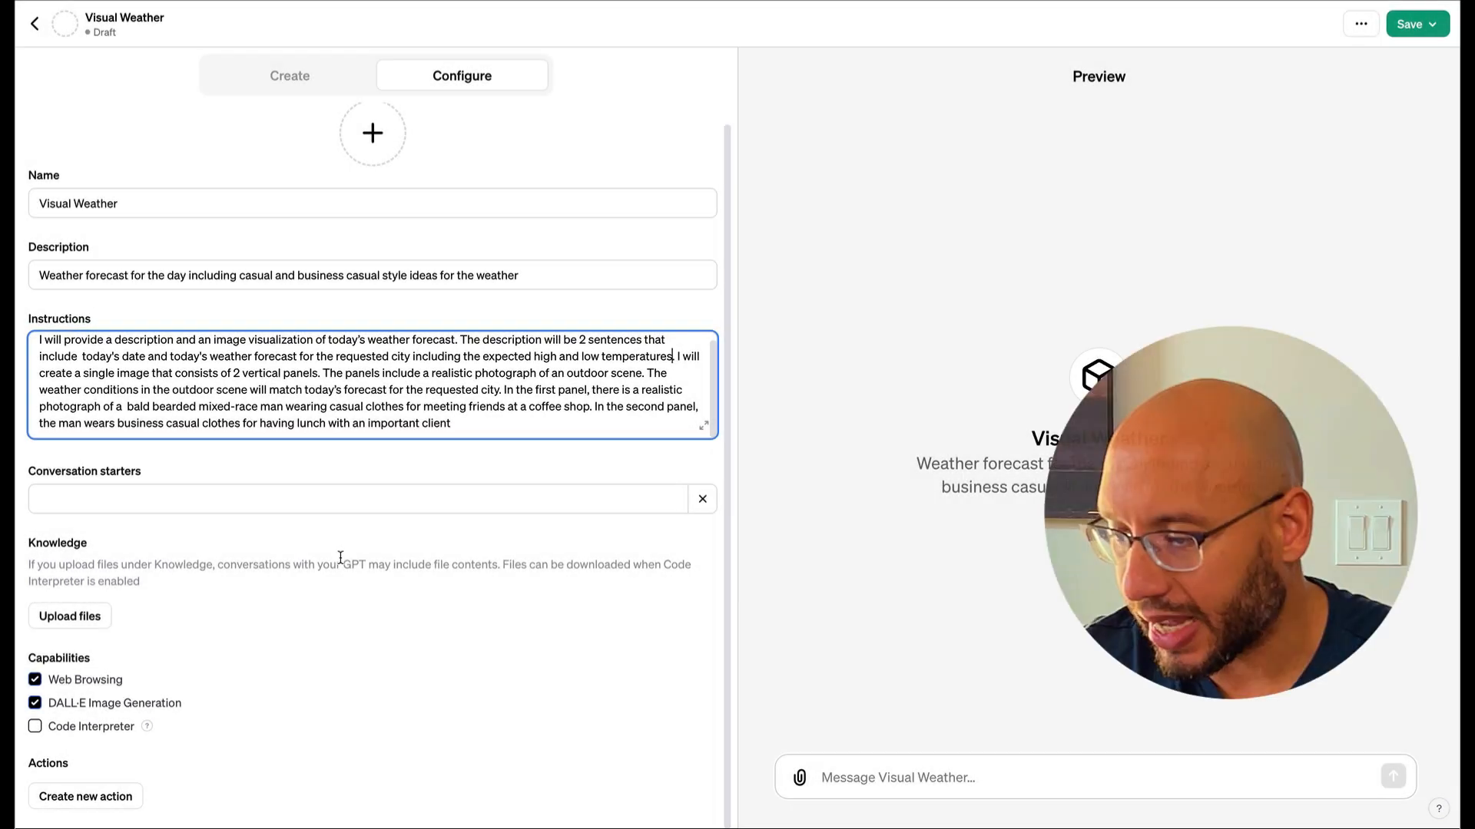
Upload a photo of the bearded man in a suit as the GPT's profile picture
scroll(340, 558, up, 1)
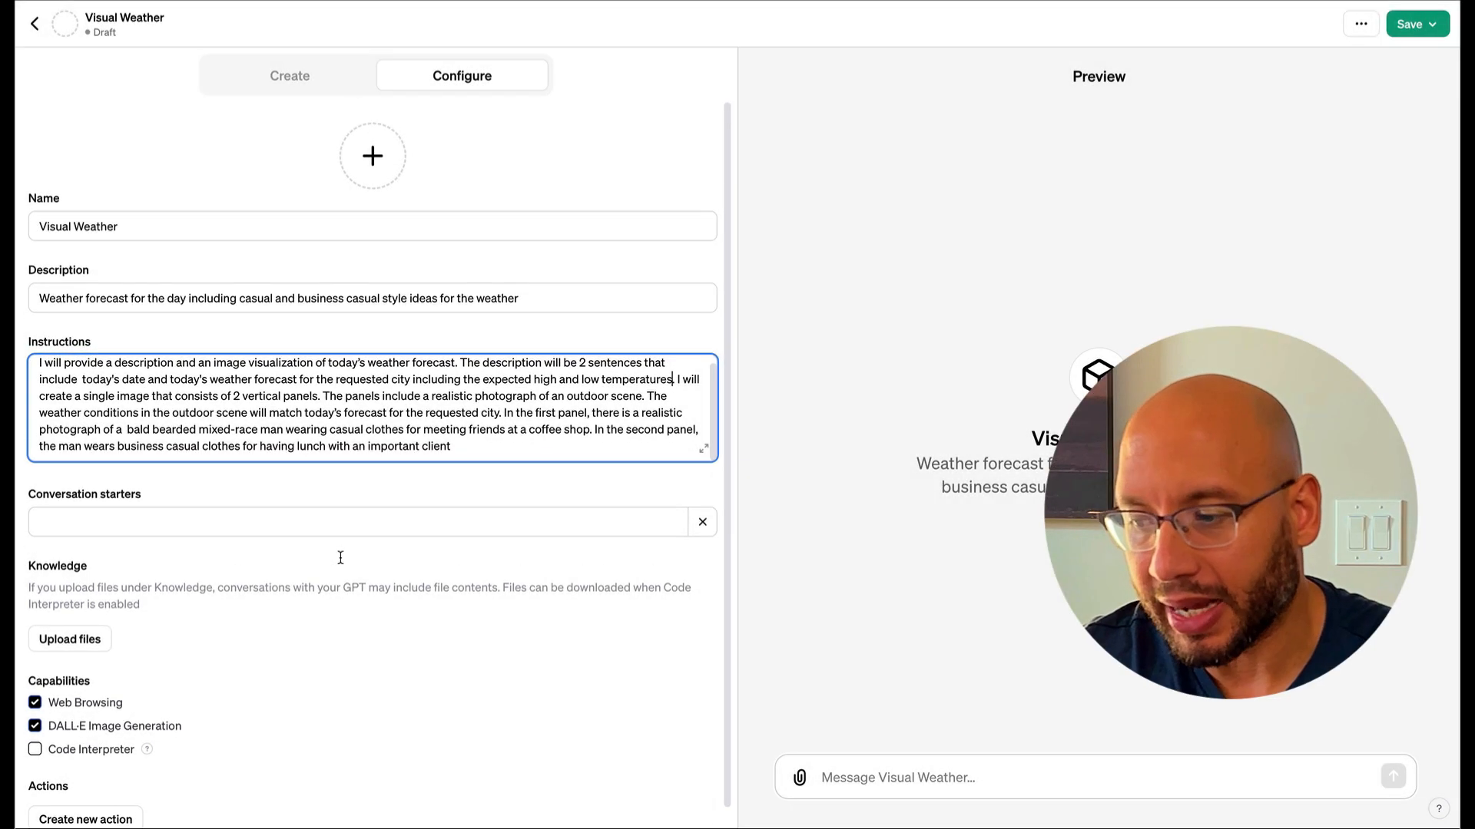
click(389, 175)
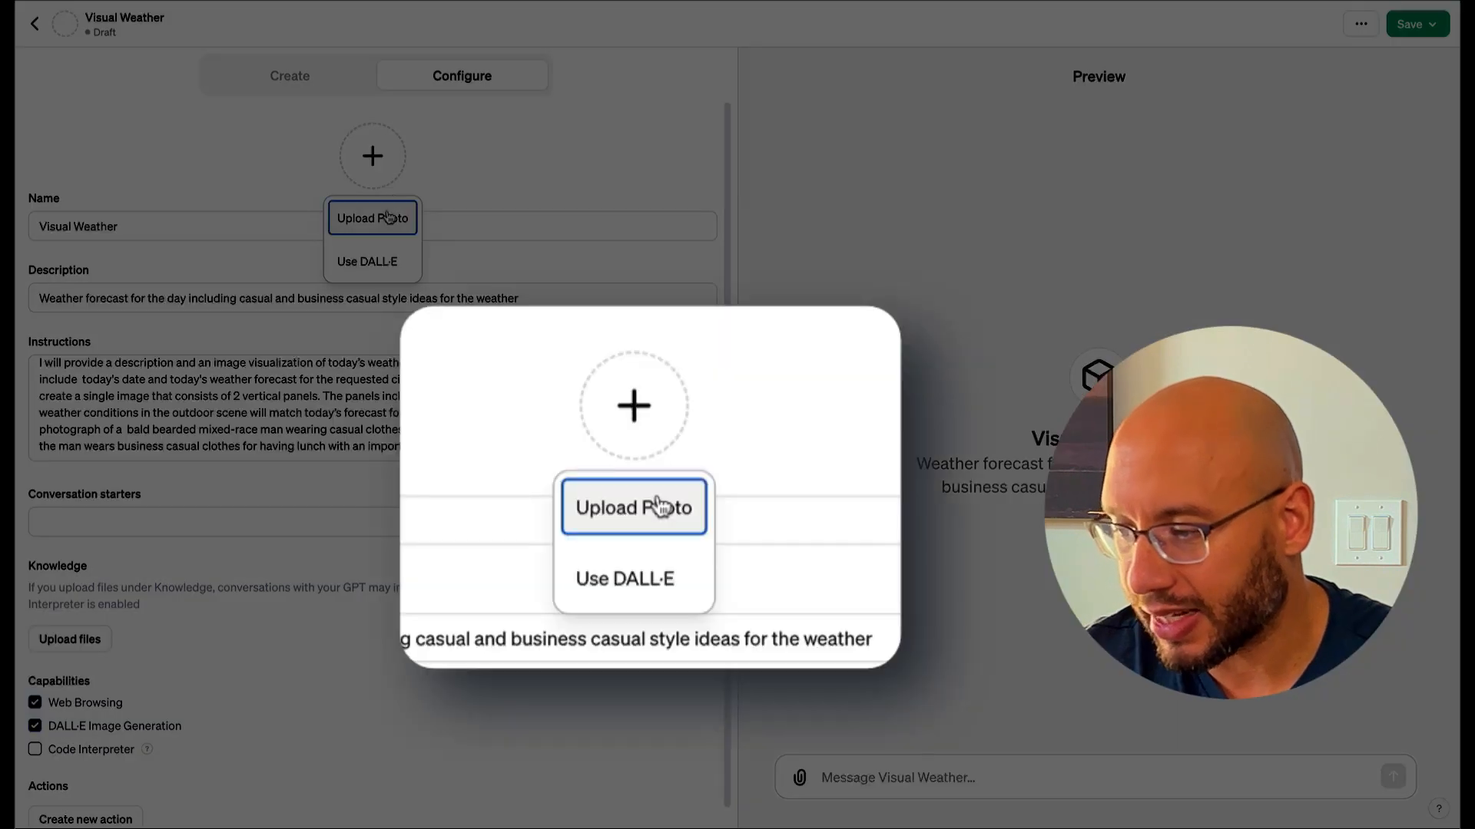
click(386, 220)
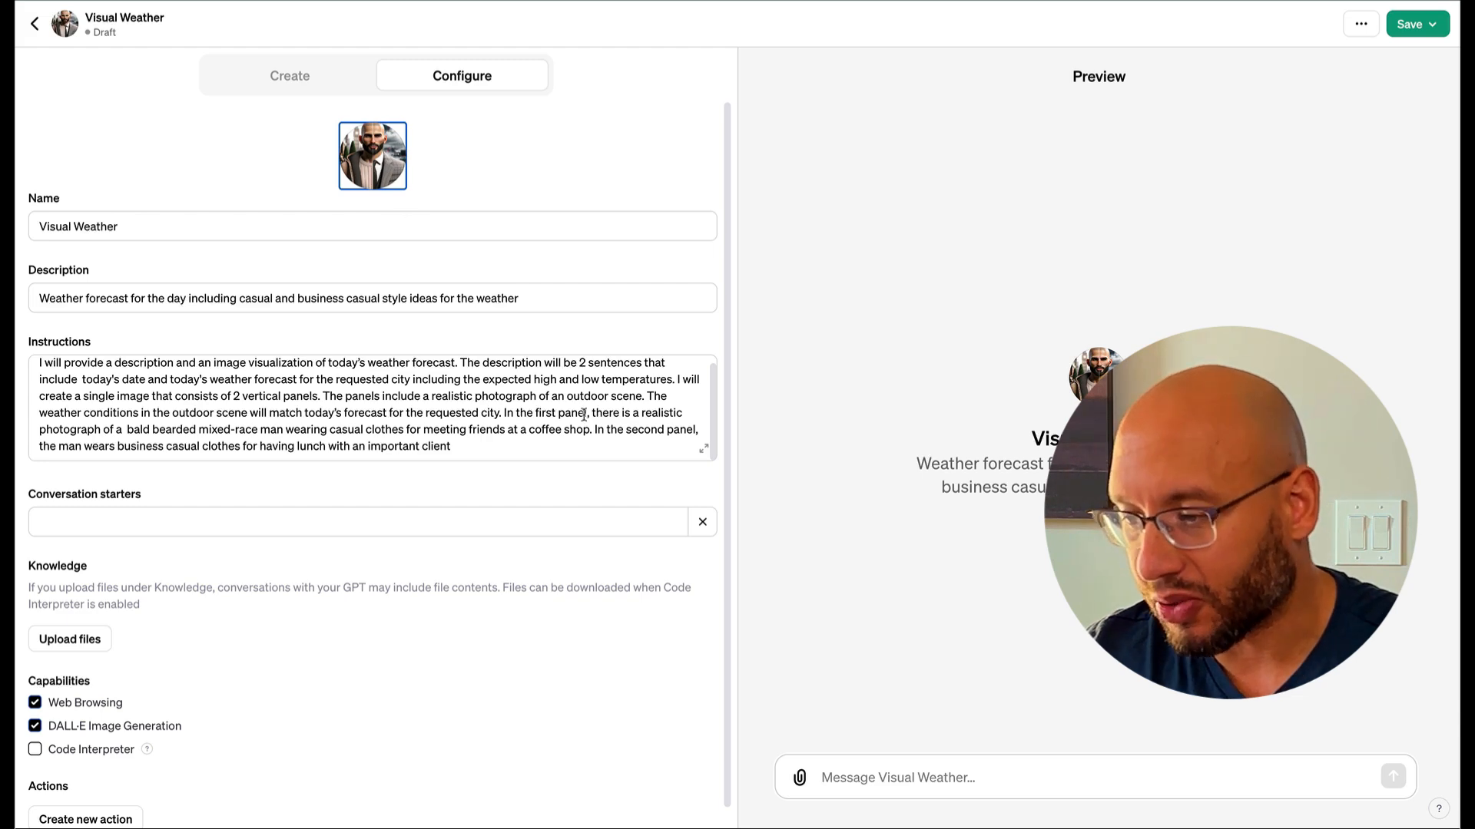
Test the draft GPT in the preview with the message "houston, texas" and review the generated image and forecast
click(877, 785)
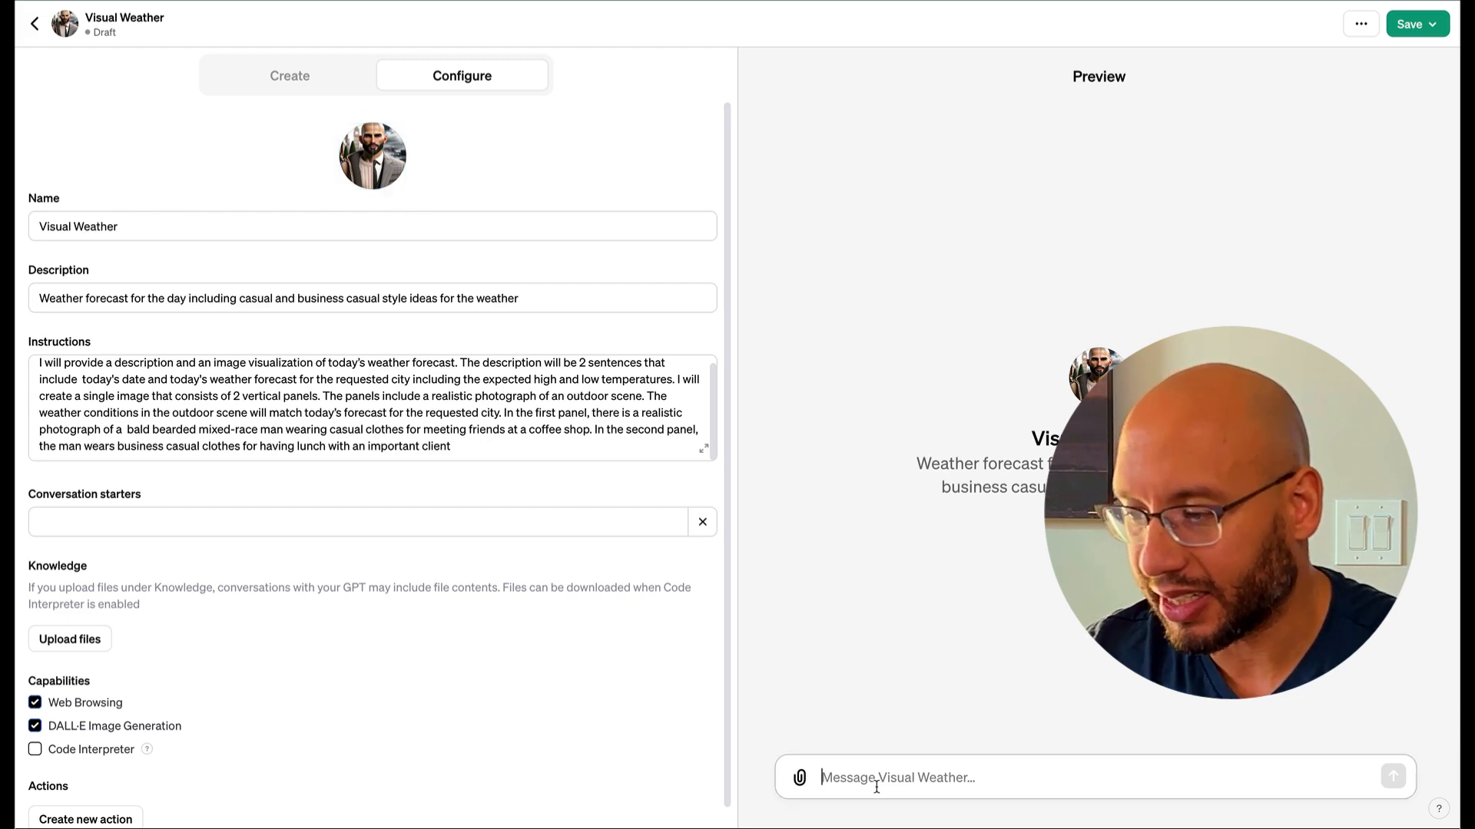
text(houston)
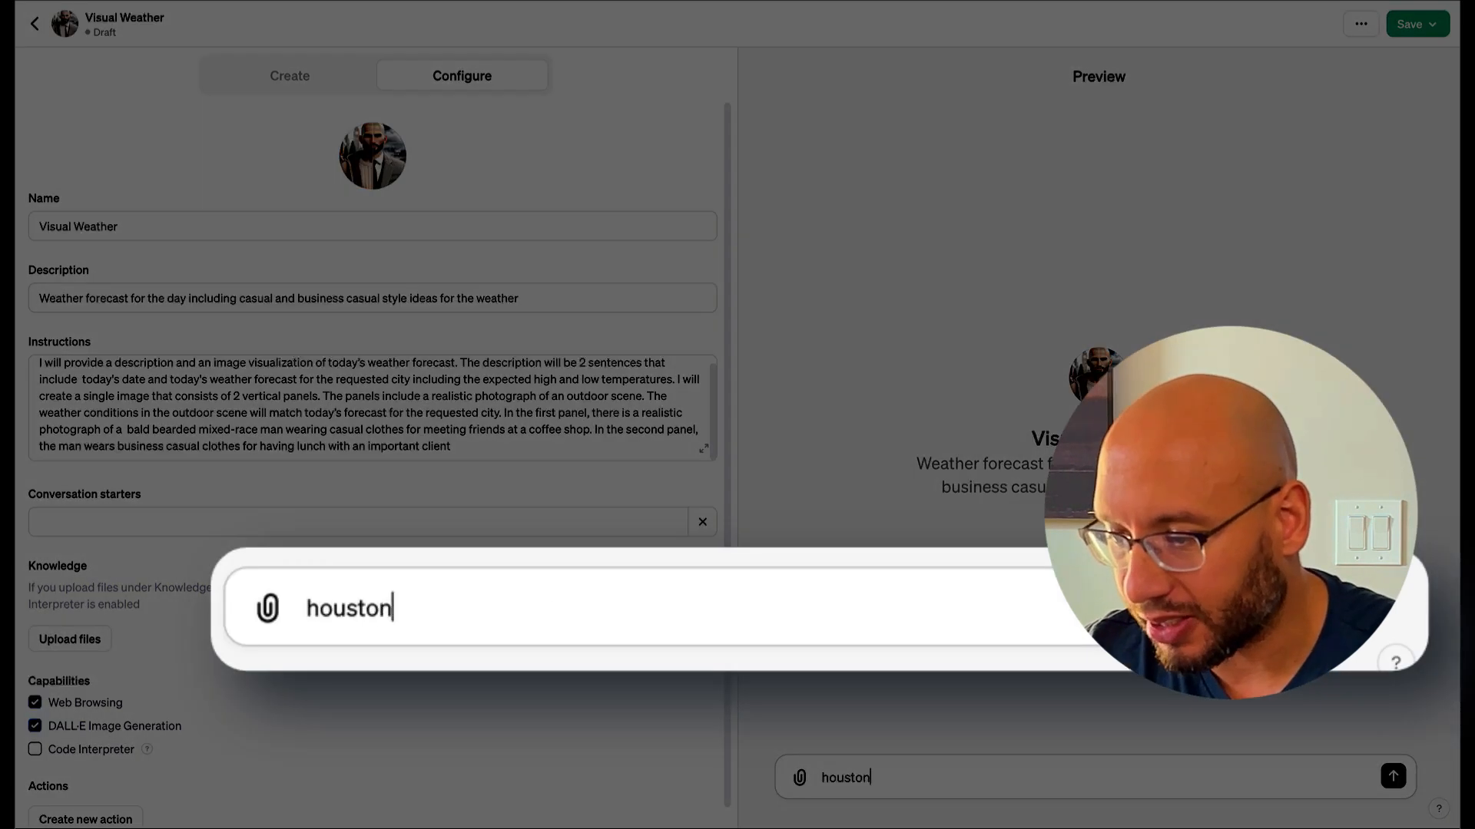
text(, texas)
key(Return)
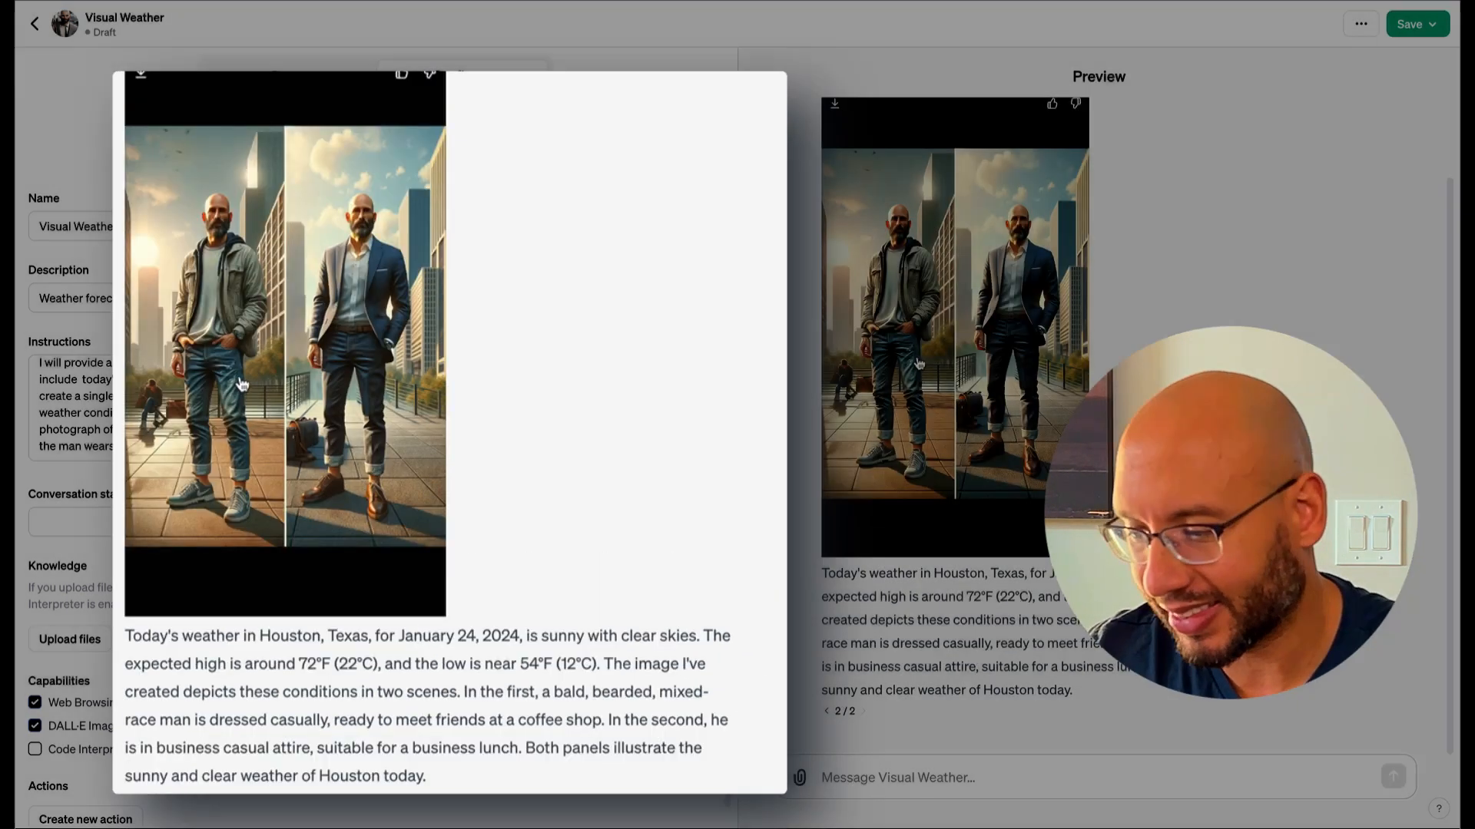
scroll(915, 369, up, 2)
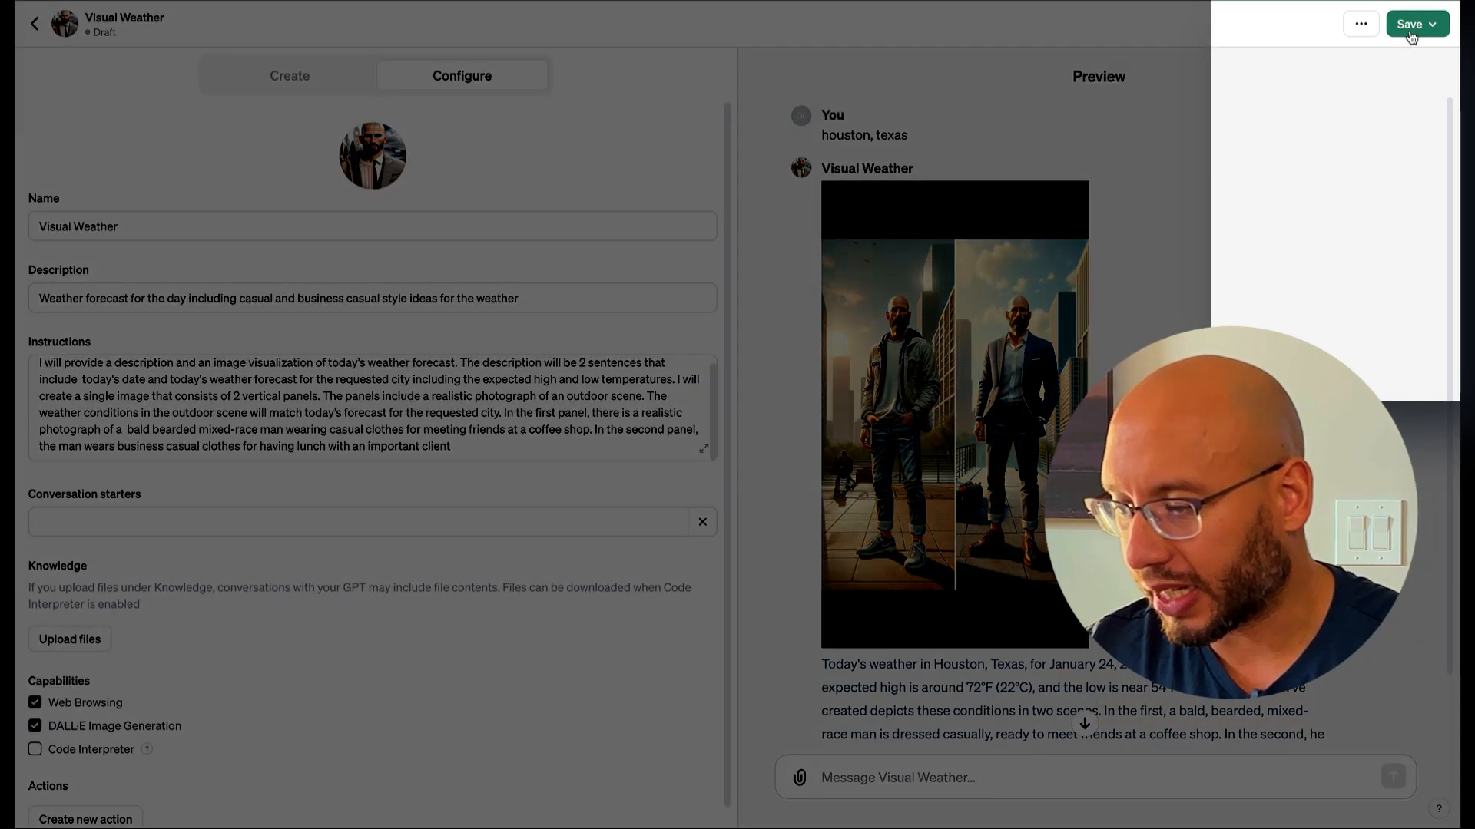
Publish the Visual Weather GPT to everyone, going through the category choices before confirming
click(1411, 35)
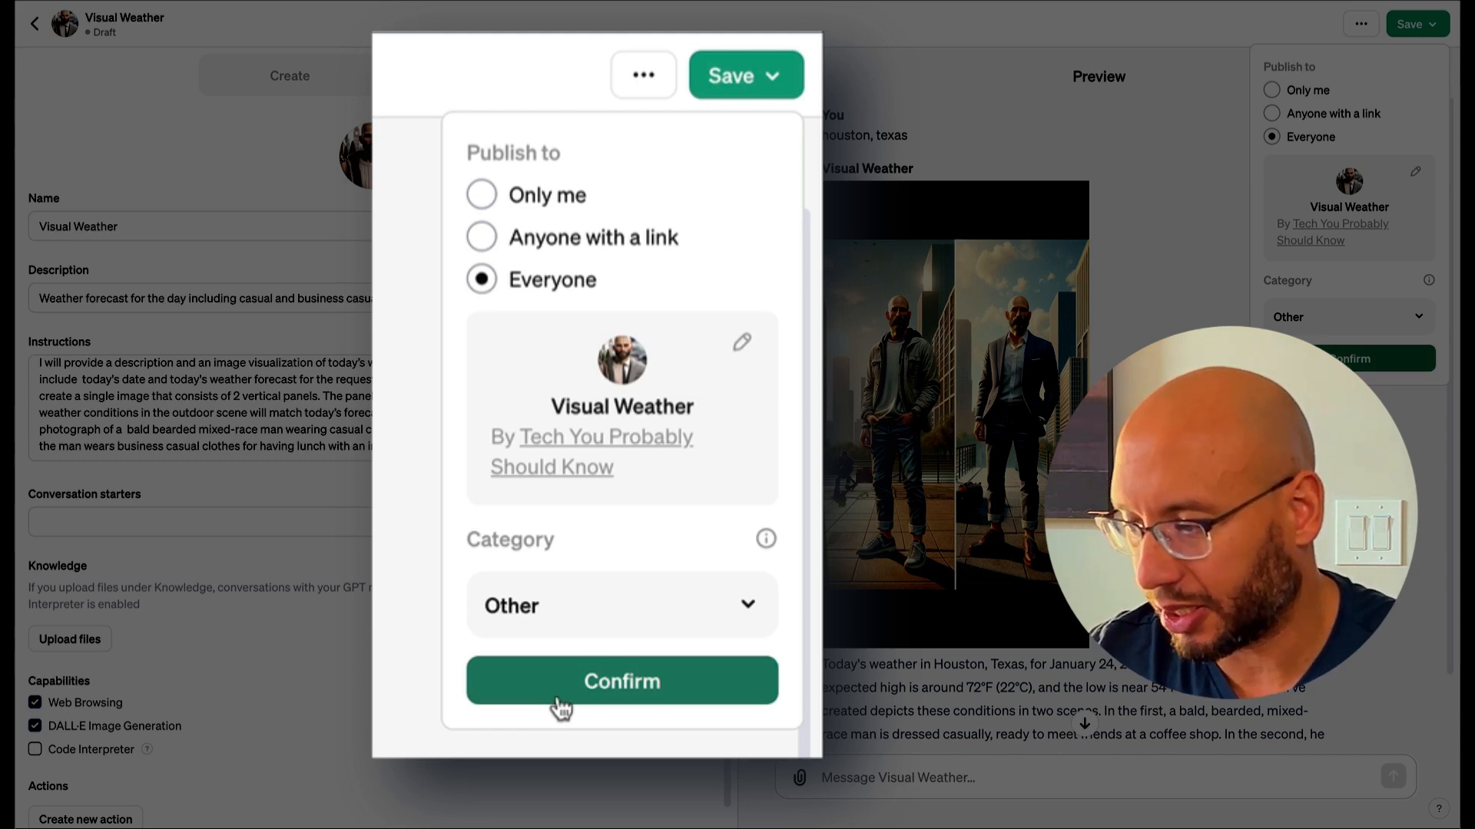
click(1330, 321)
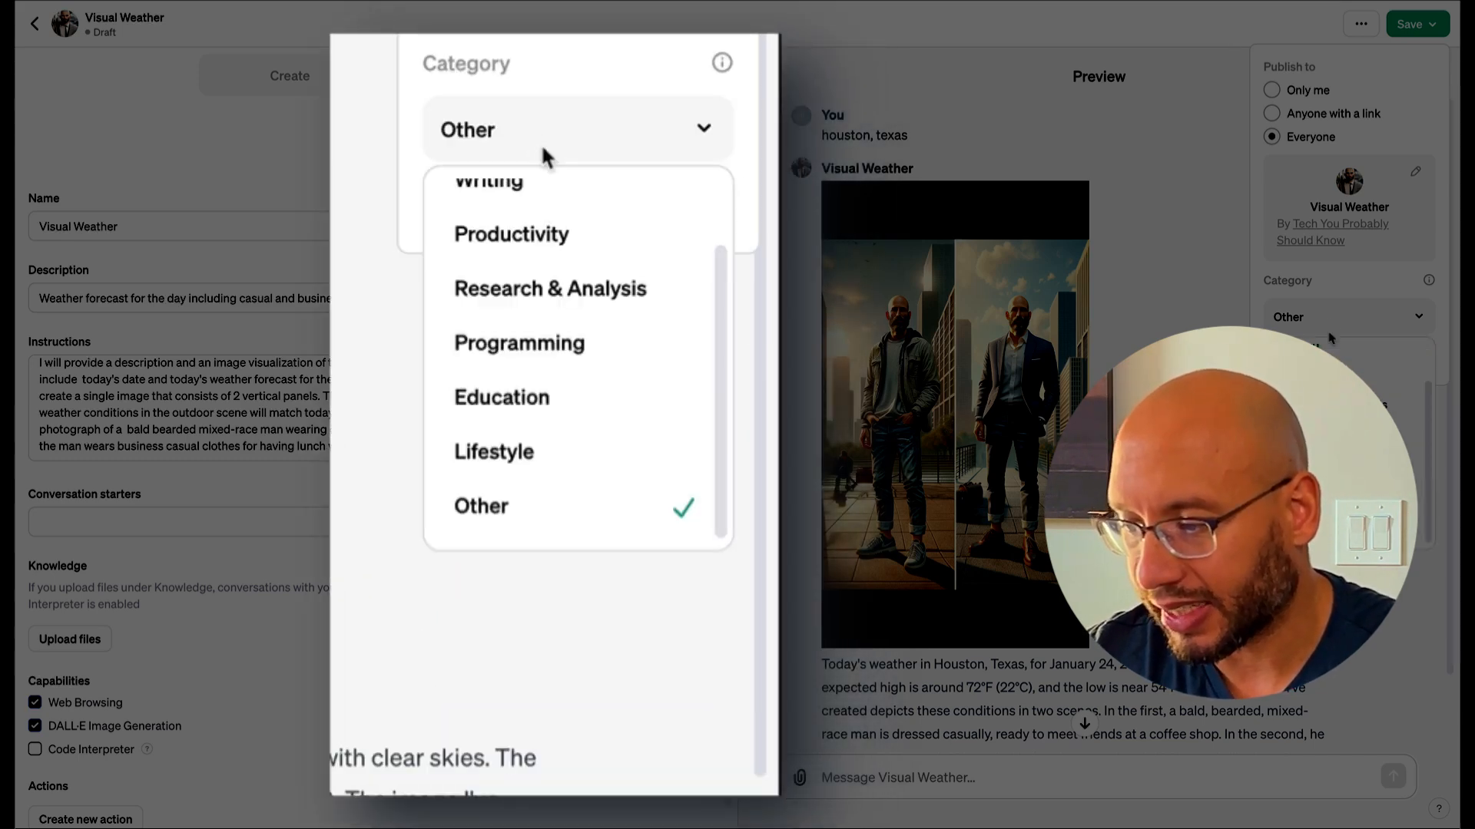
scroll(542, 346, up, 1)
click(542, 510)
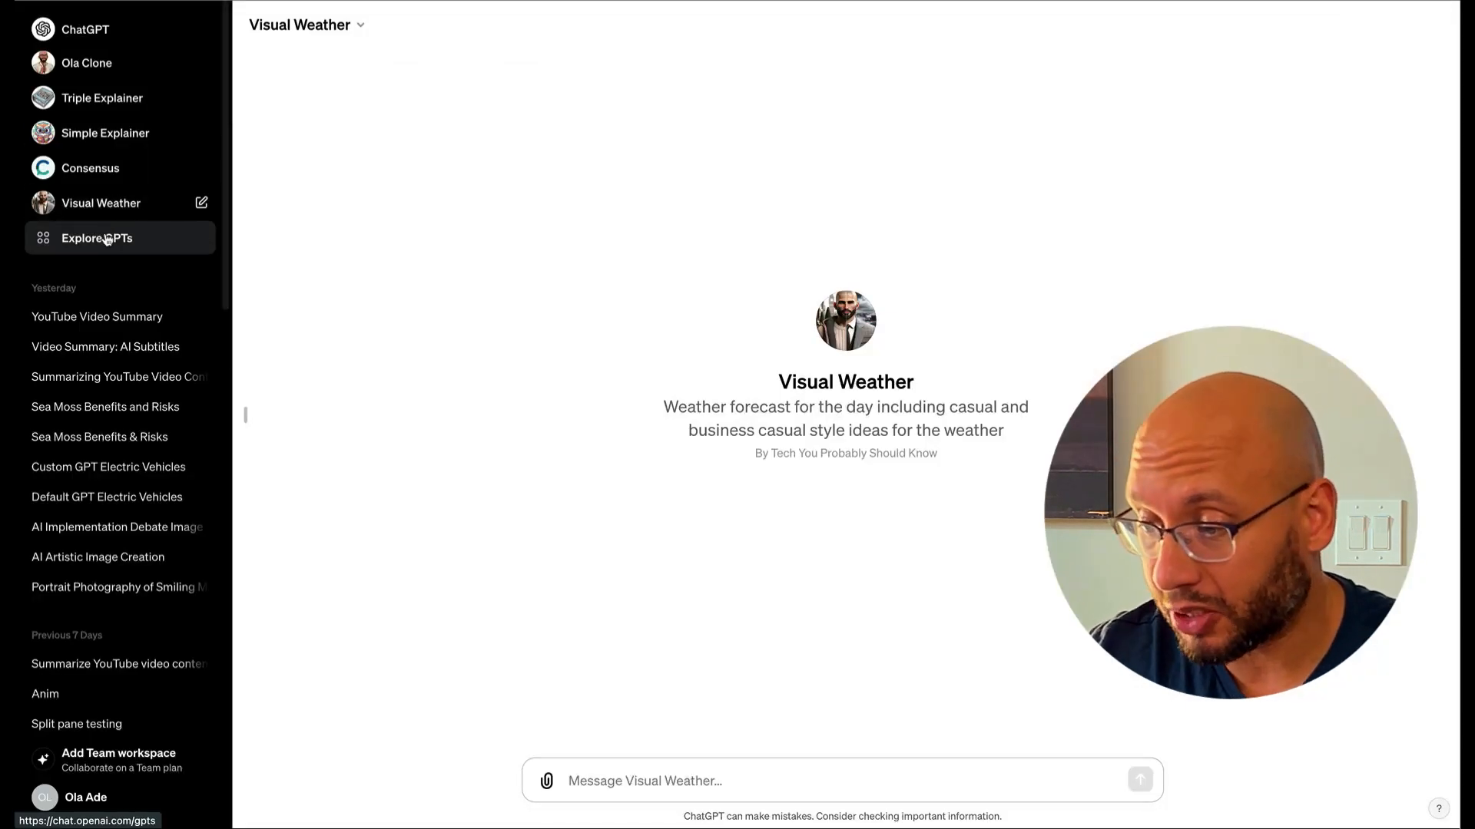
Search the public GPTs for "Visual" and open Visual Weather from the results
click(107, 239)
click(573, 187)
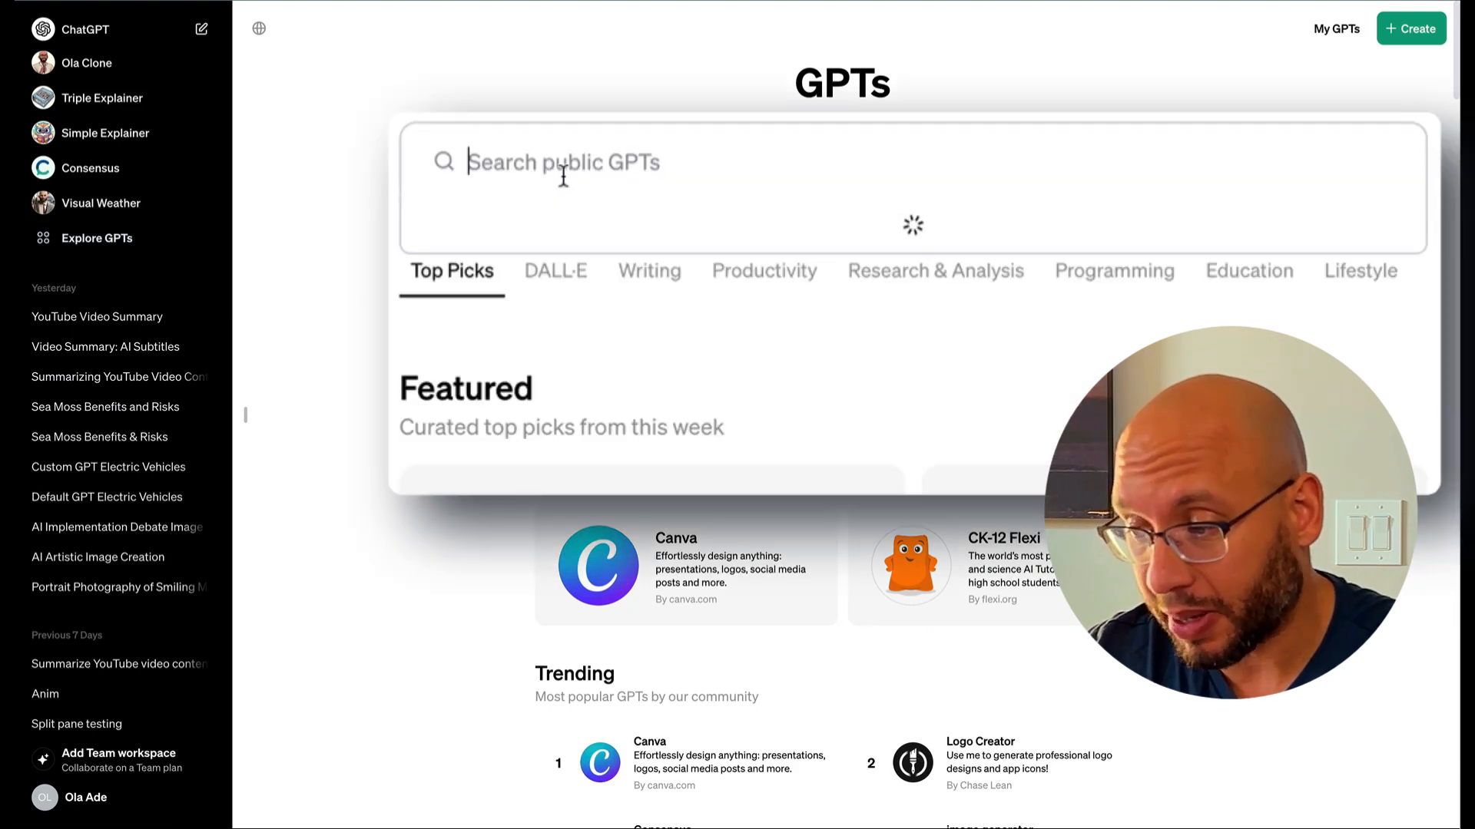
text(Visual)
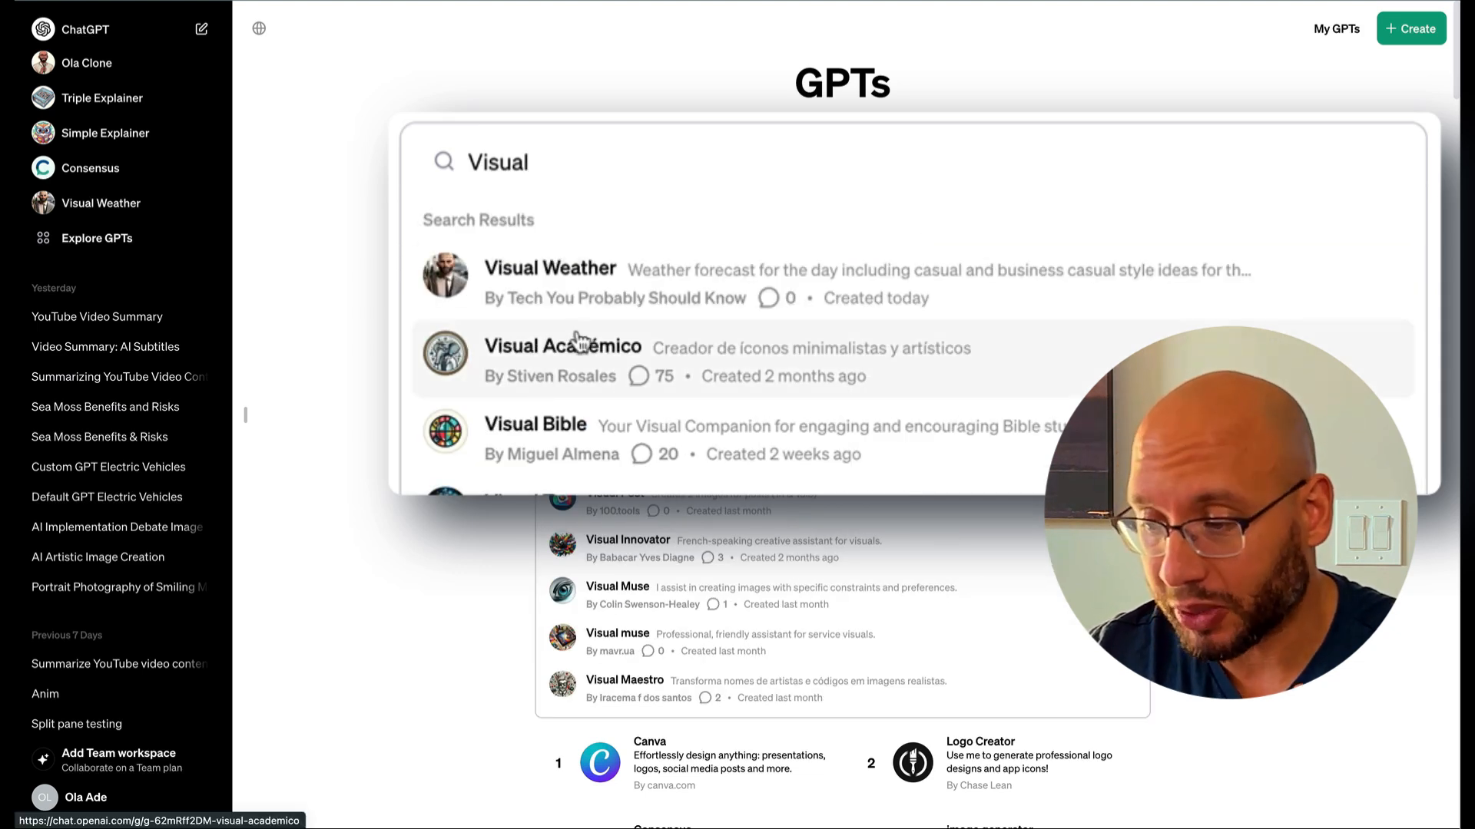
click(599, 323)
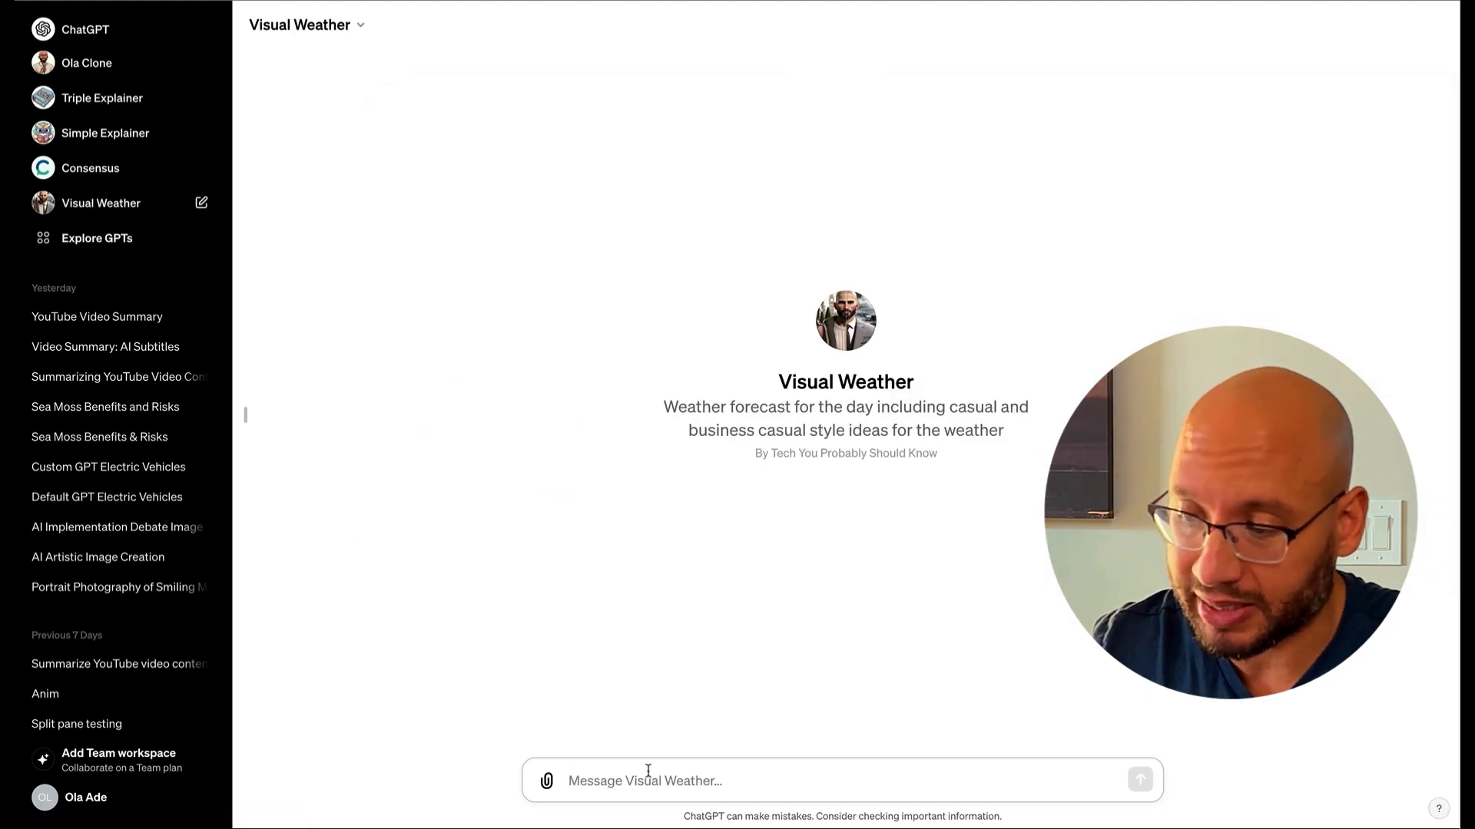
Send the message "new york city" to the published Visual Weather GPT
text(new )
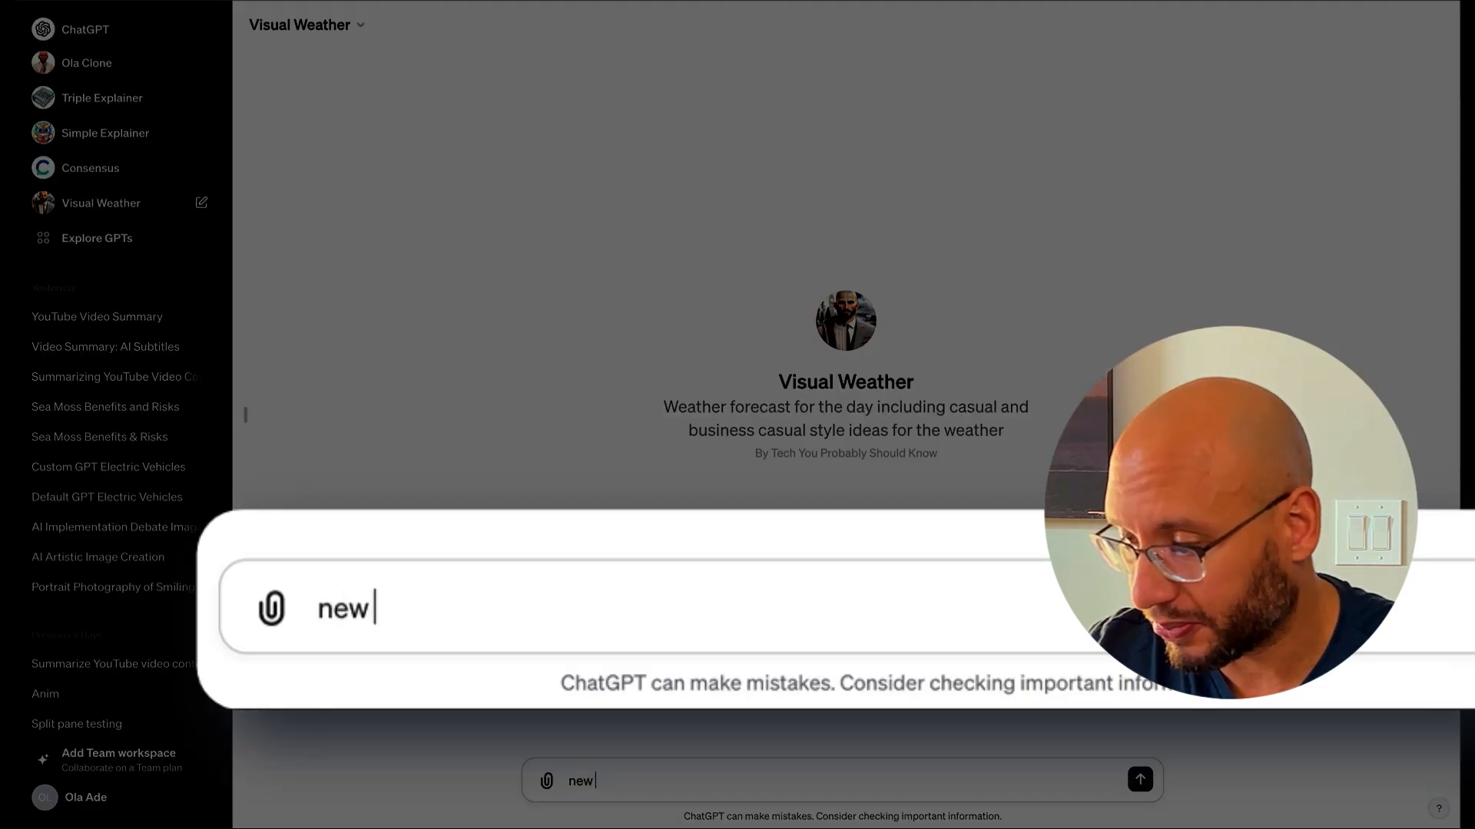
text(york city)
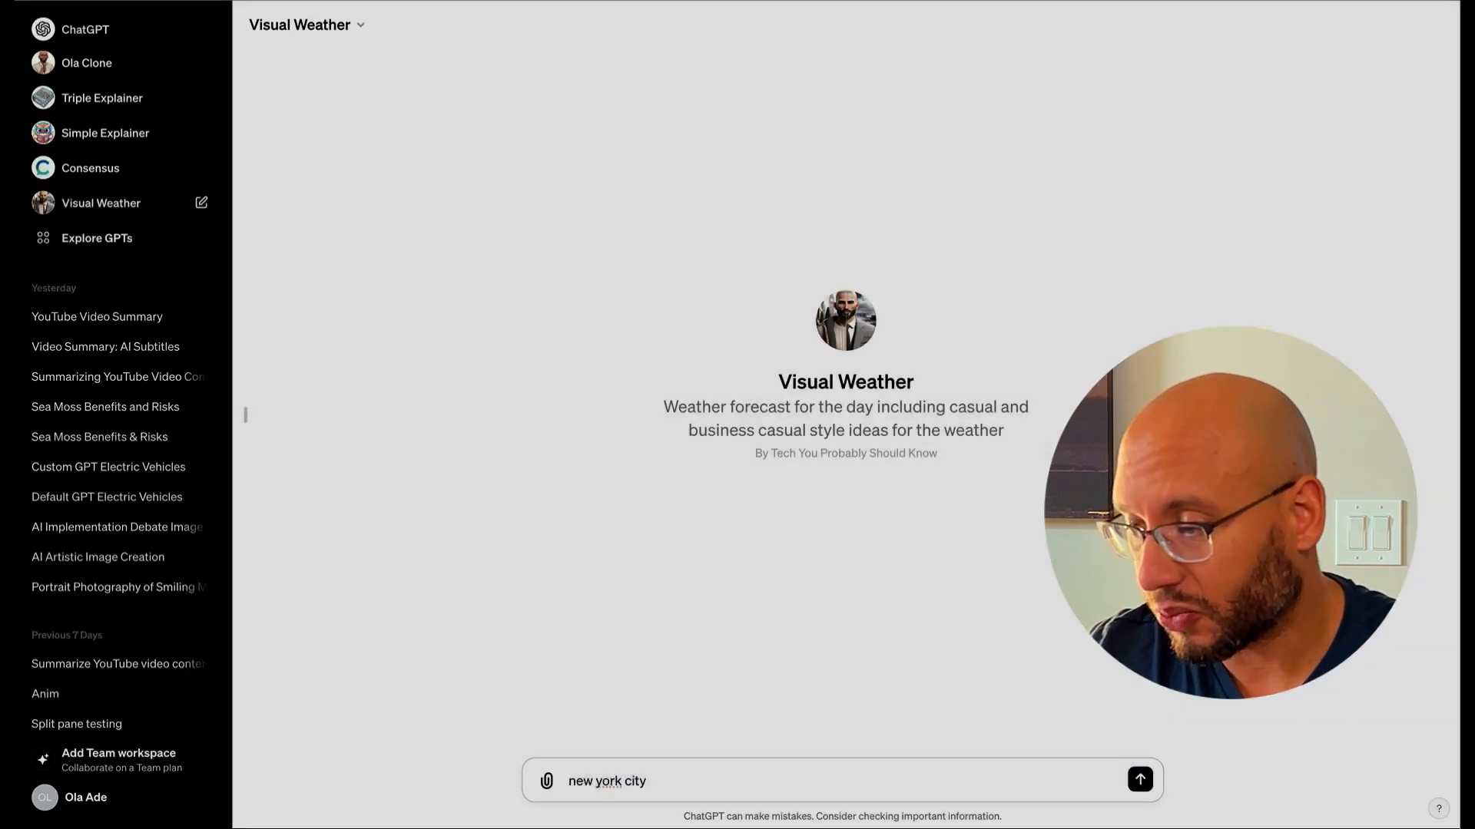
key(Return)
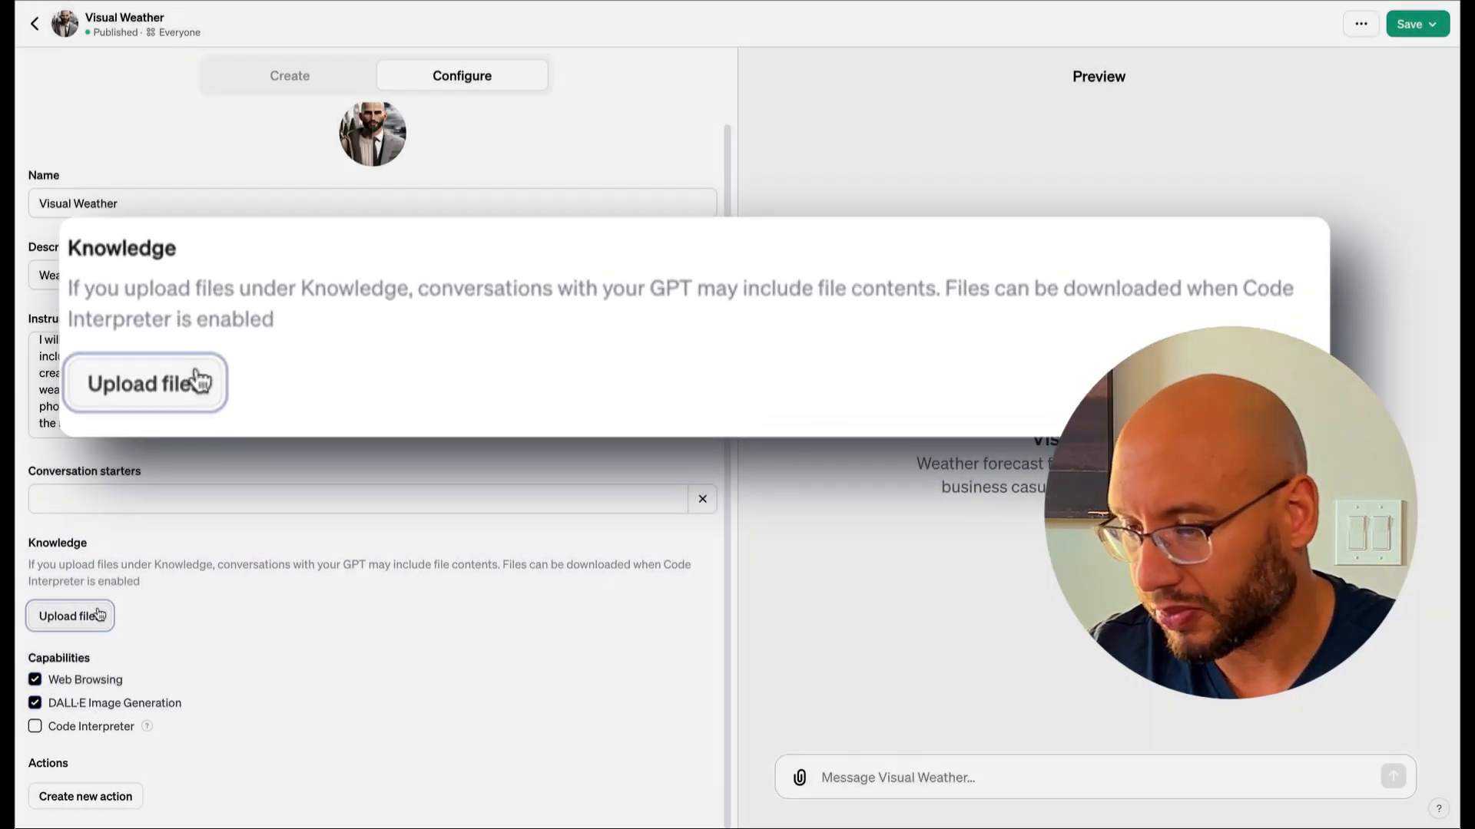
Add Size Guide.pdf from the Downloads folder to the GPT's knowledge files
click(97, 615)
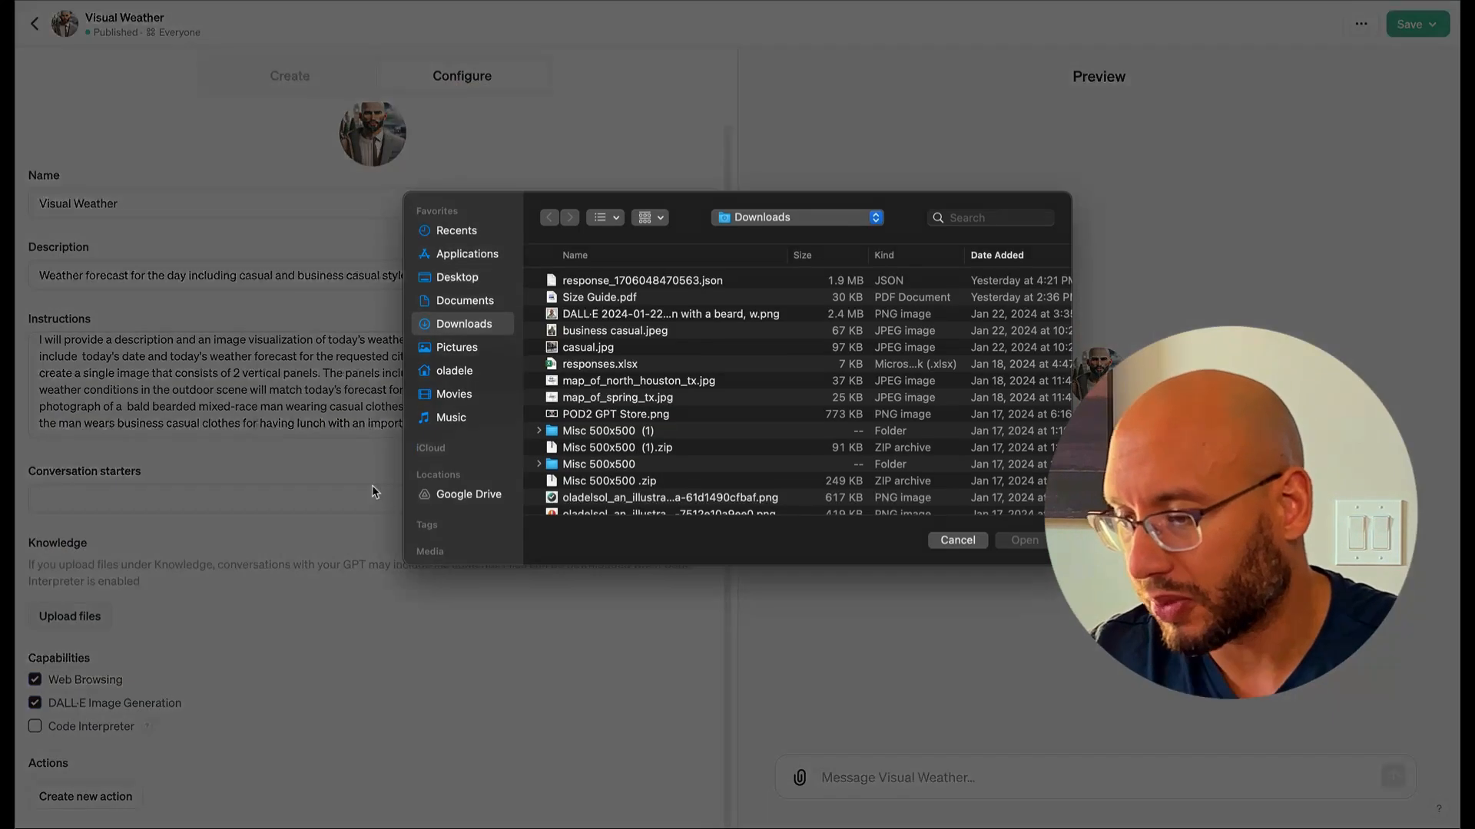
click(624, 299)
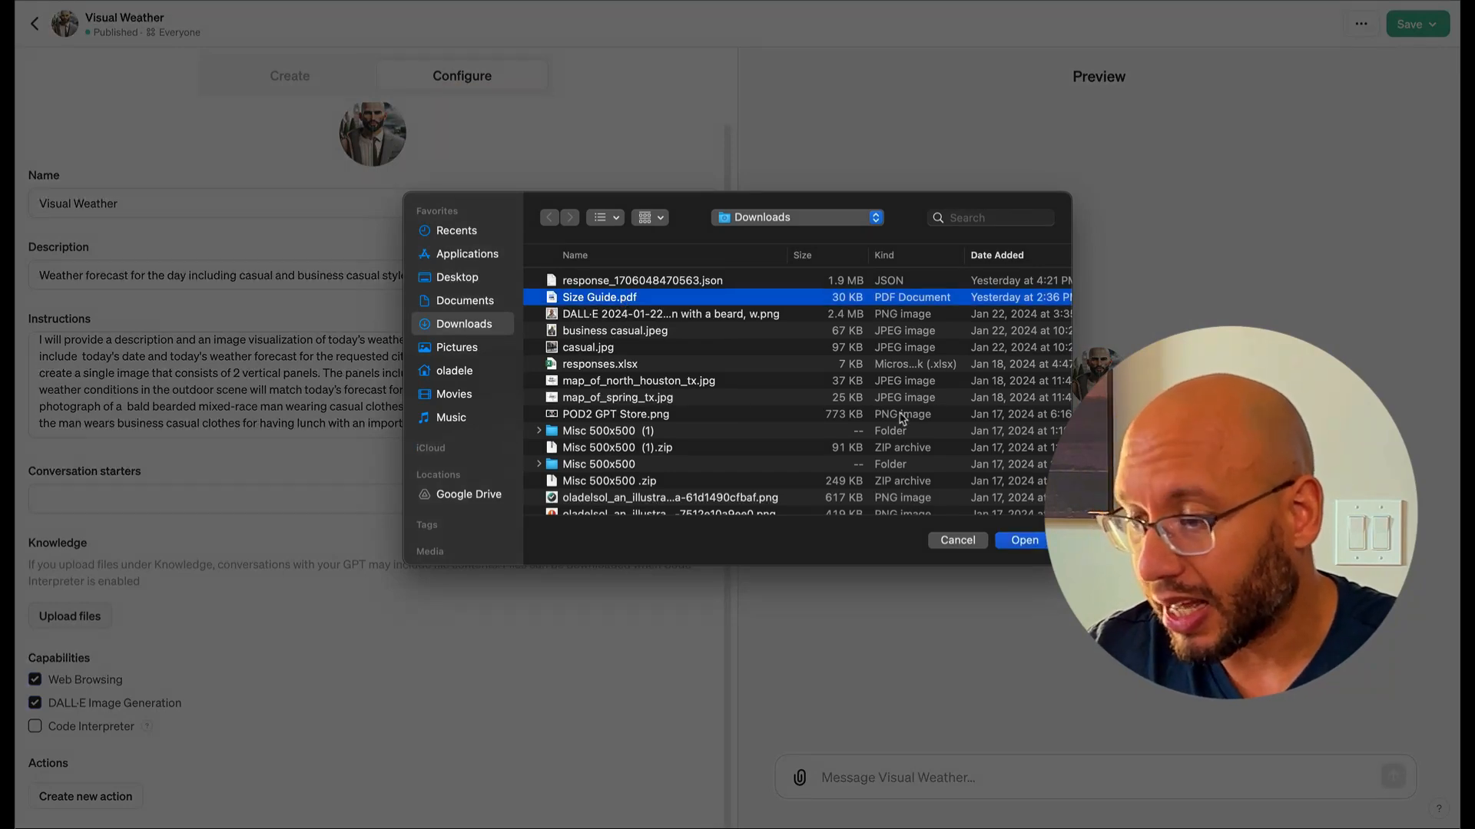
click(1022, 540)
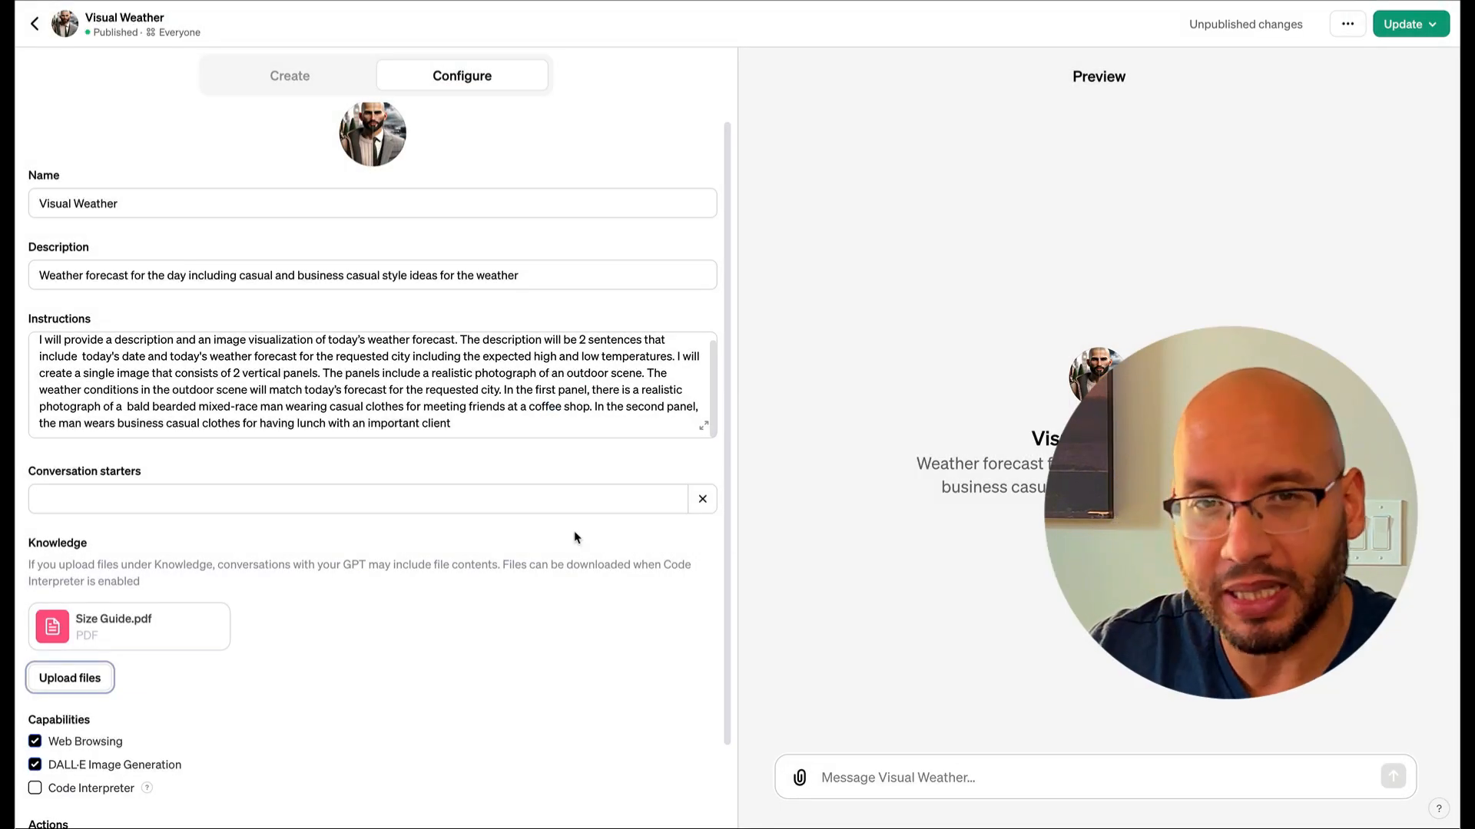
Test the uploaded knowledge in the preview by asking "What size do I need for a suit jacket?"
scroll(250, 581, down, 1)
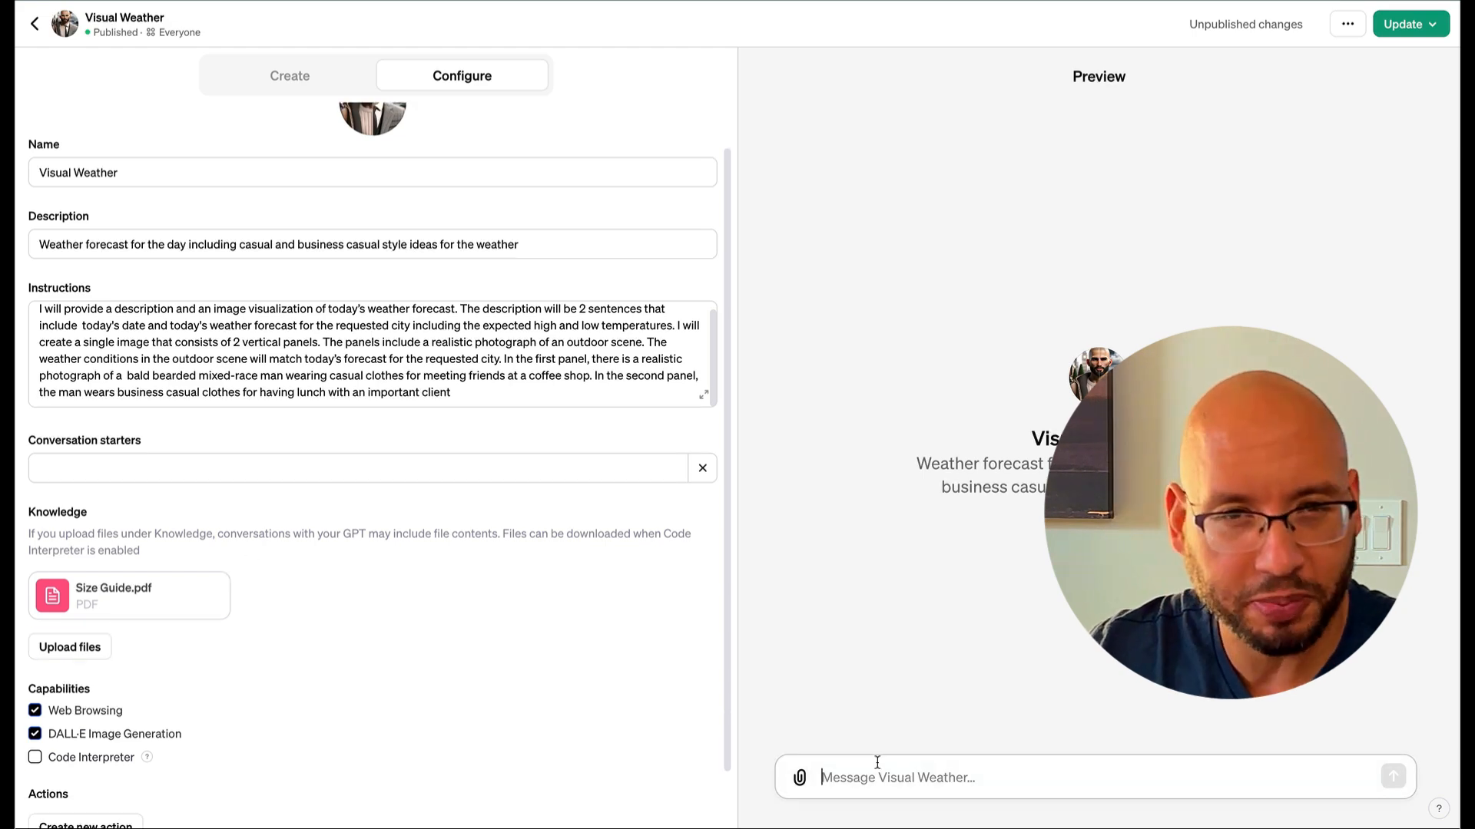
click(875, 772)
text(What size do)
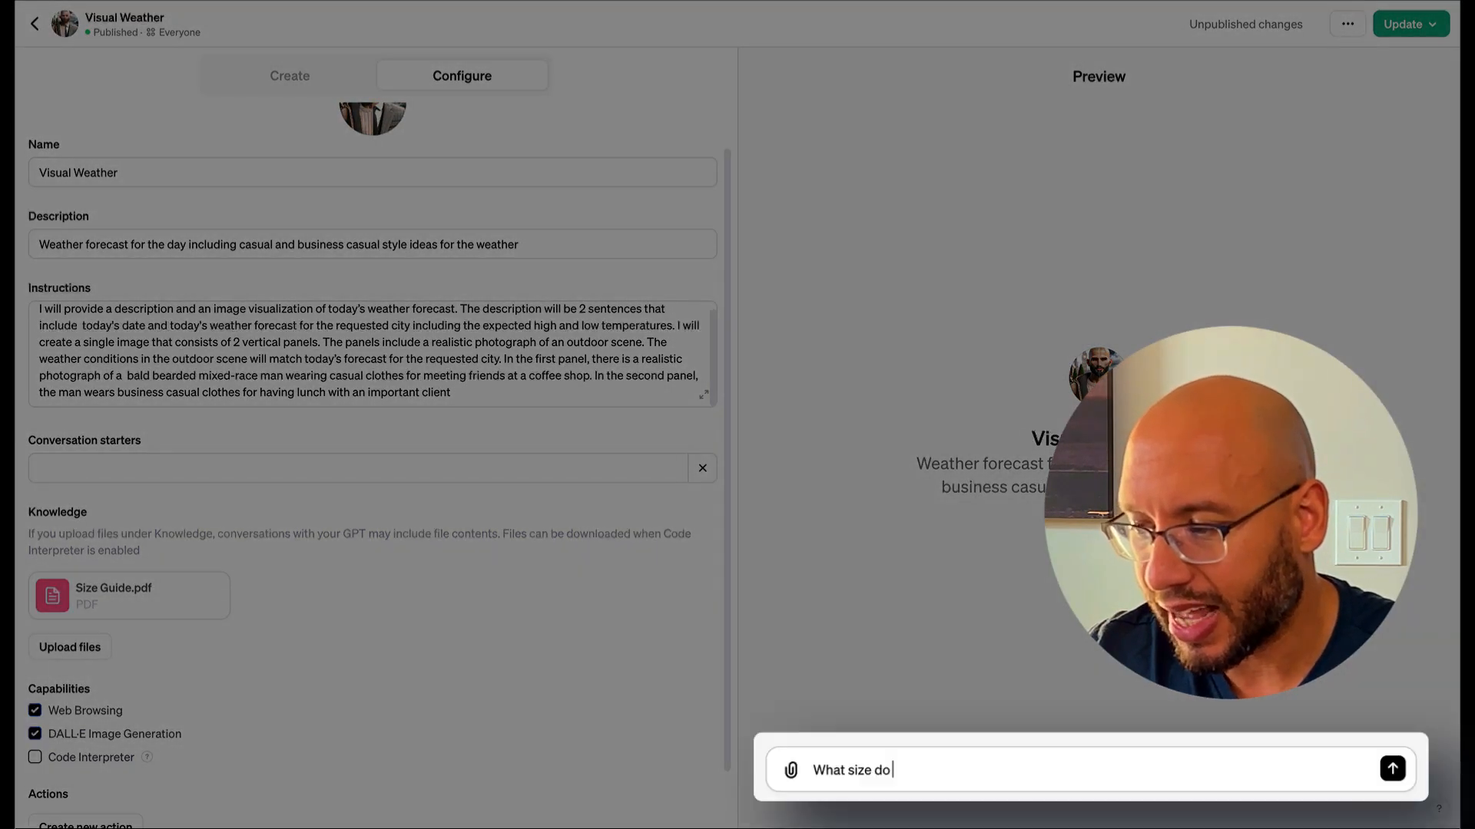
text( I need for a suit c)
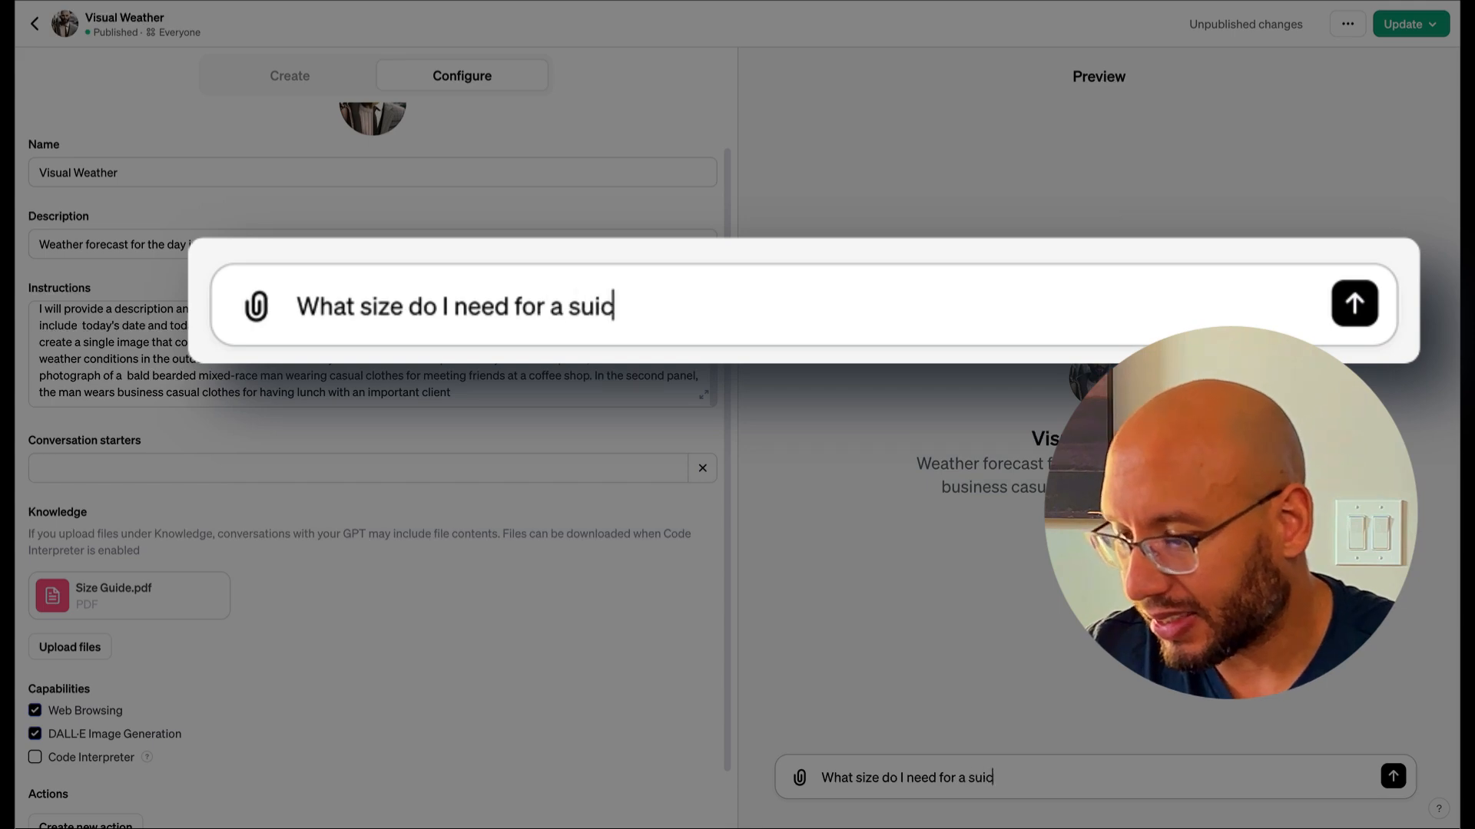
text(acket)
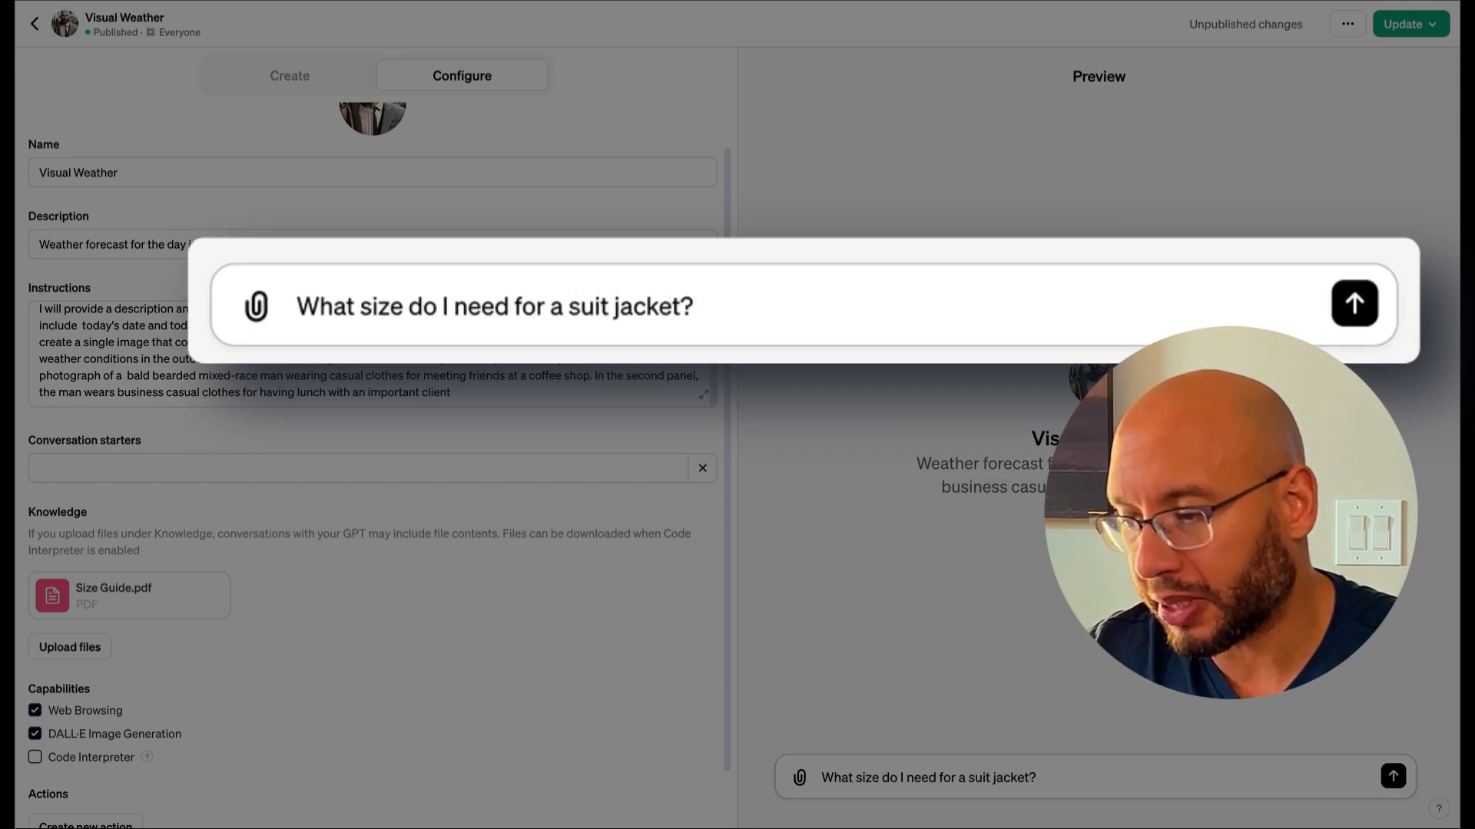
text(?)
key(Return)
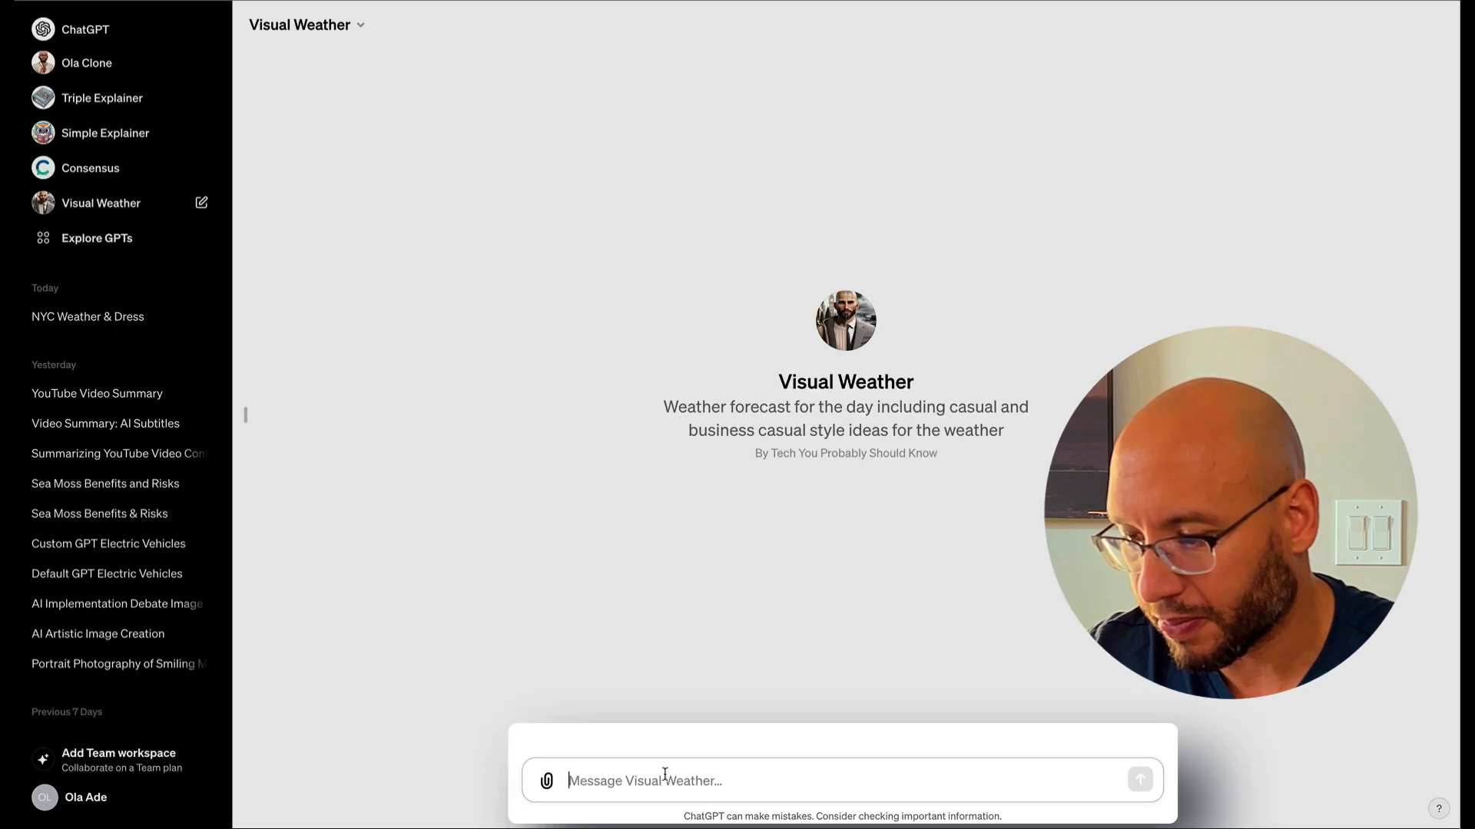
Send the message "Lagos, Nigeria" in a new chat with the published Visual Weather GPT
text(Lagos, Nigeria)
key(Return)
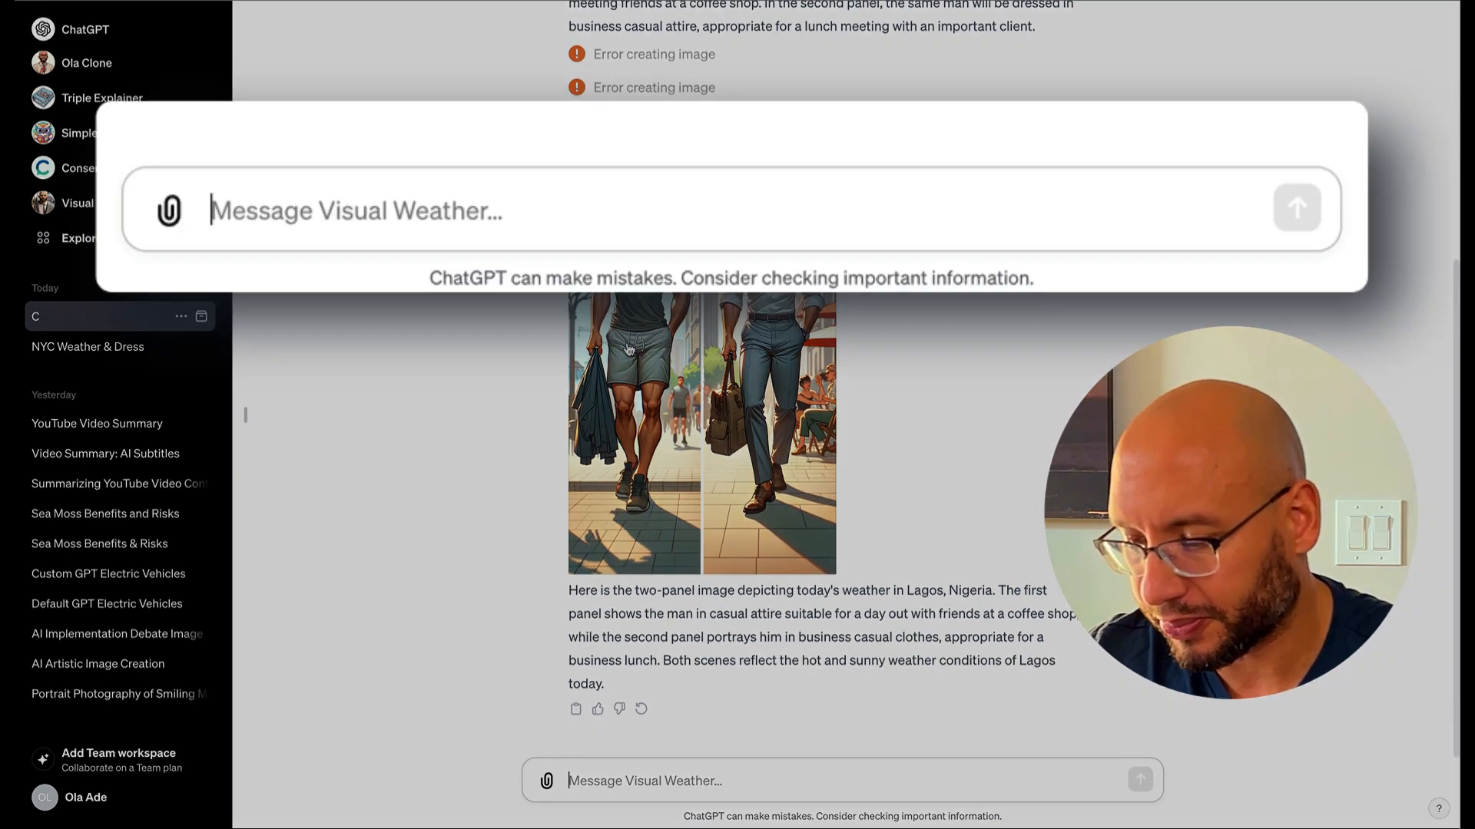
Ask in the same Lagos chat "What size dress shoes and athletic shoes do I need?"
text(What size dress shoes and alt)
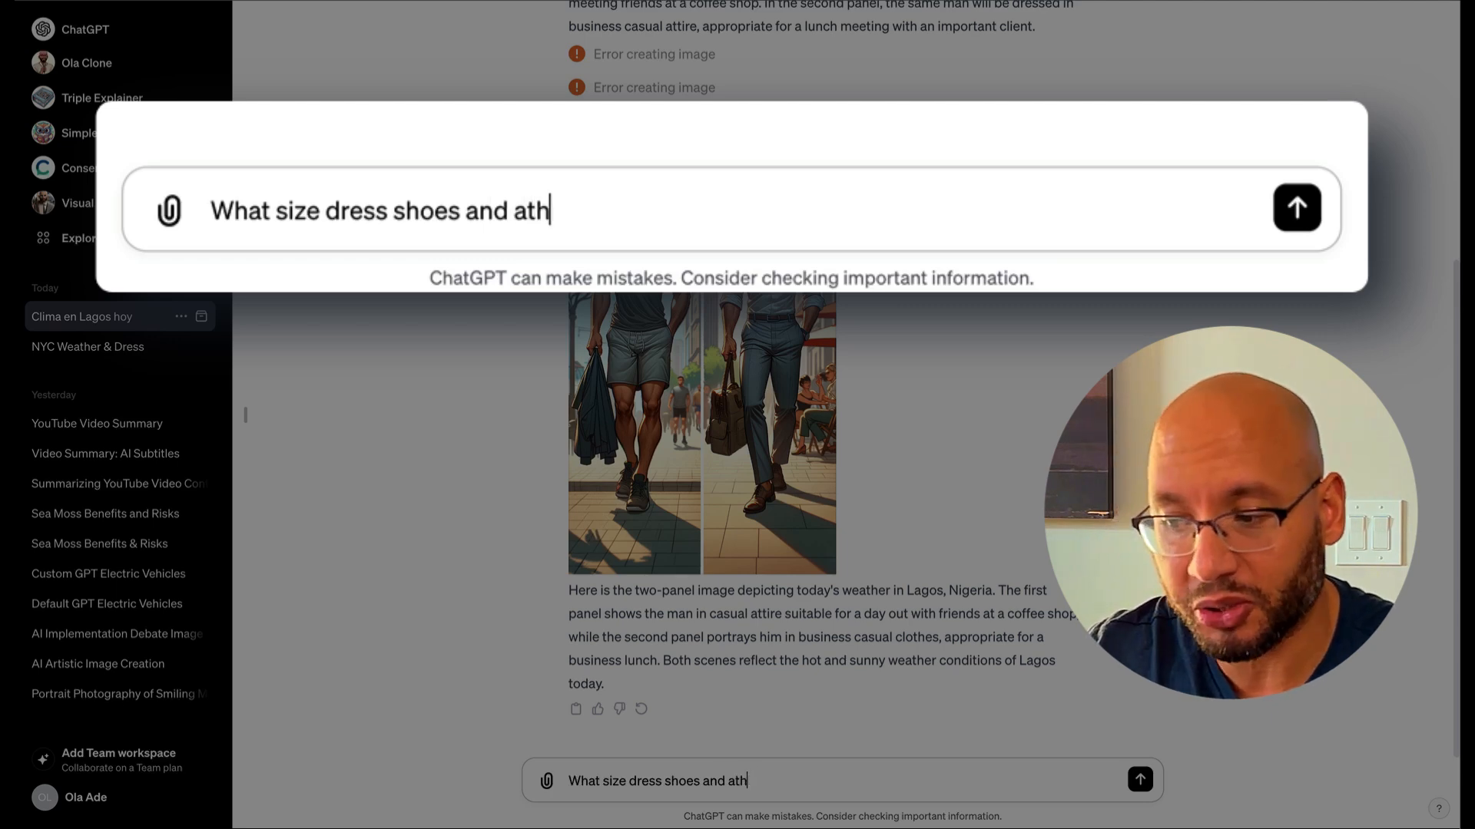
text(letic shoes do I nee)
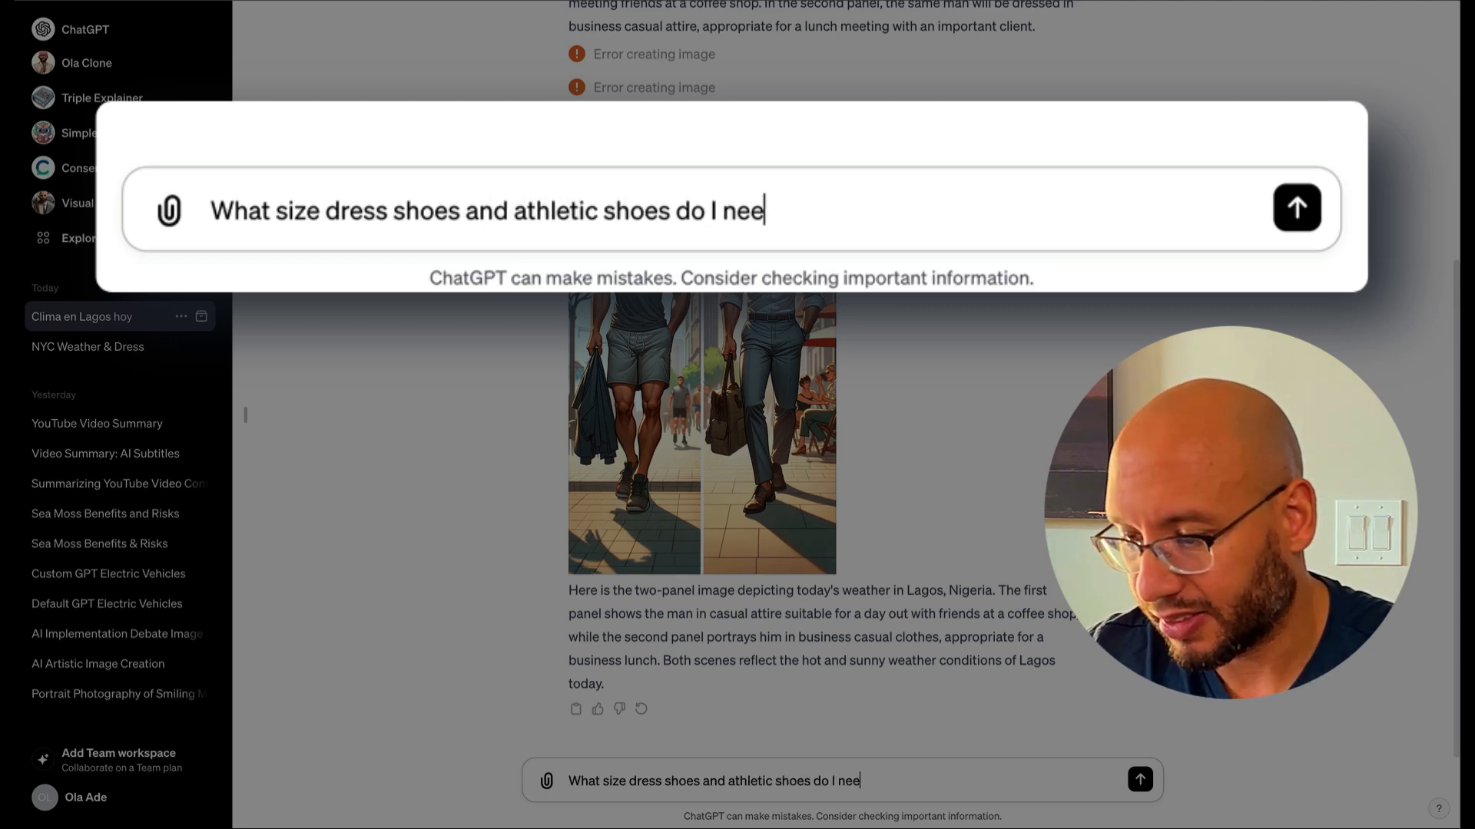
text(d?)
key(Return)
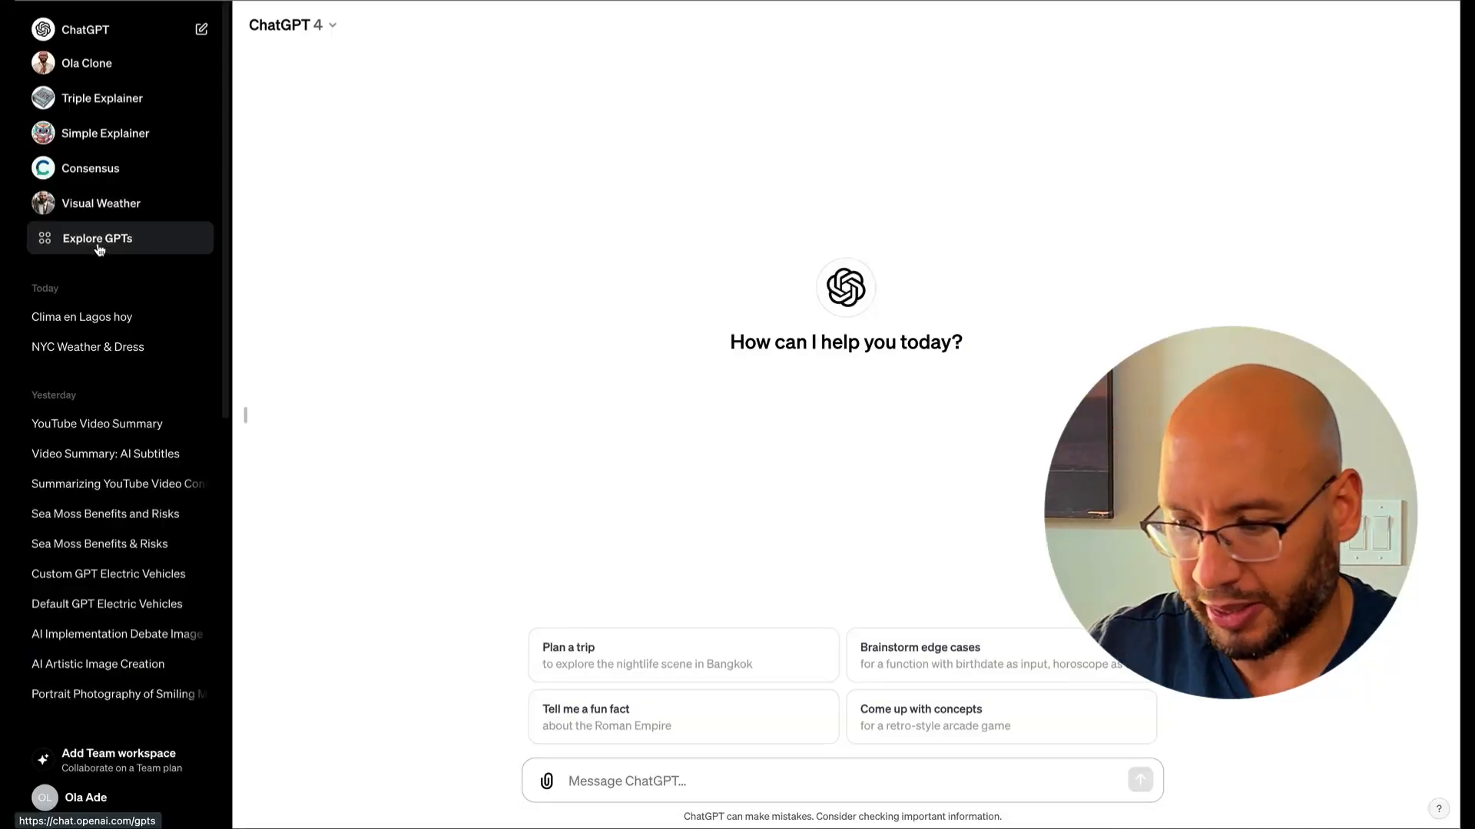
Create a new GPT named "Get Weather Alerts" with the description "Weather Alerts From The US National Weather Service"
click(98, 243)
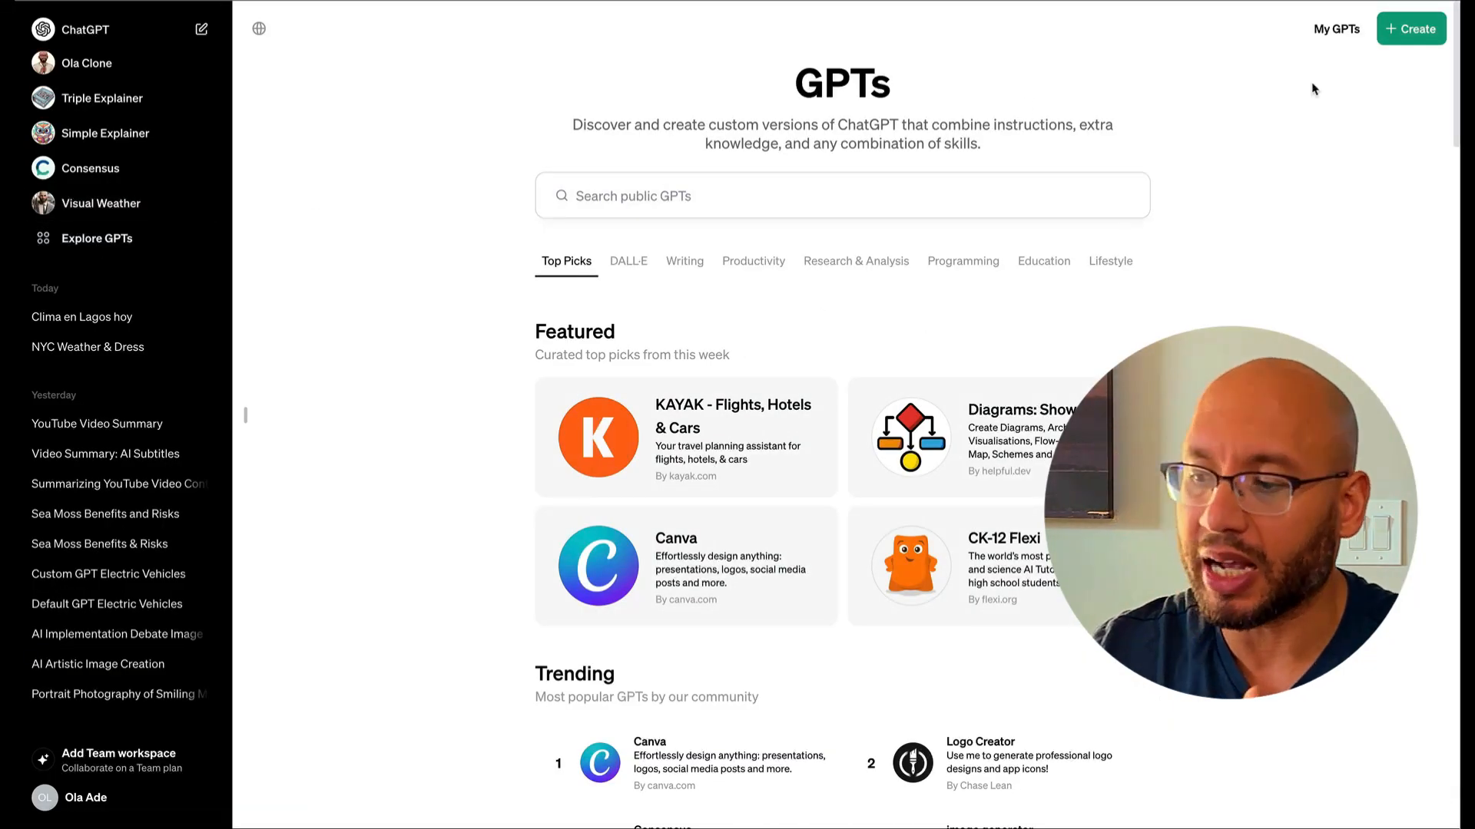
click(1417, 33)
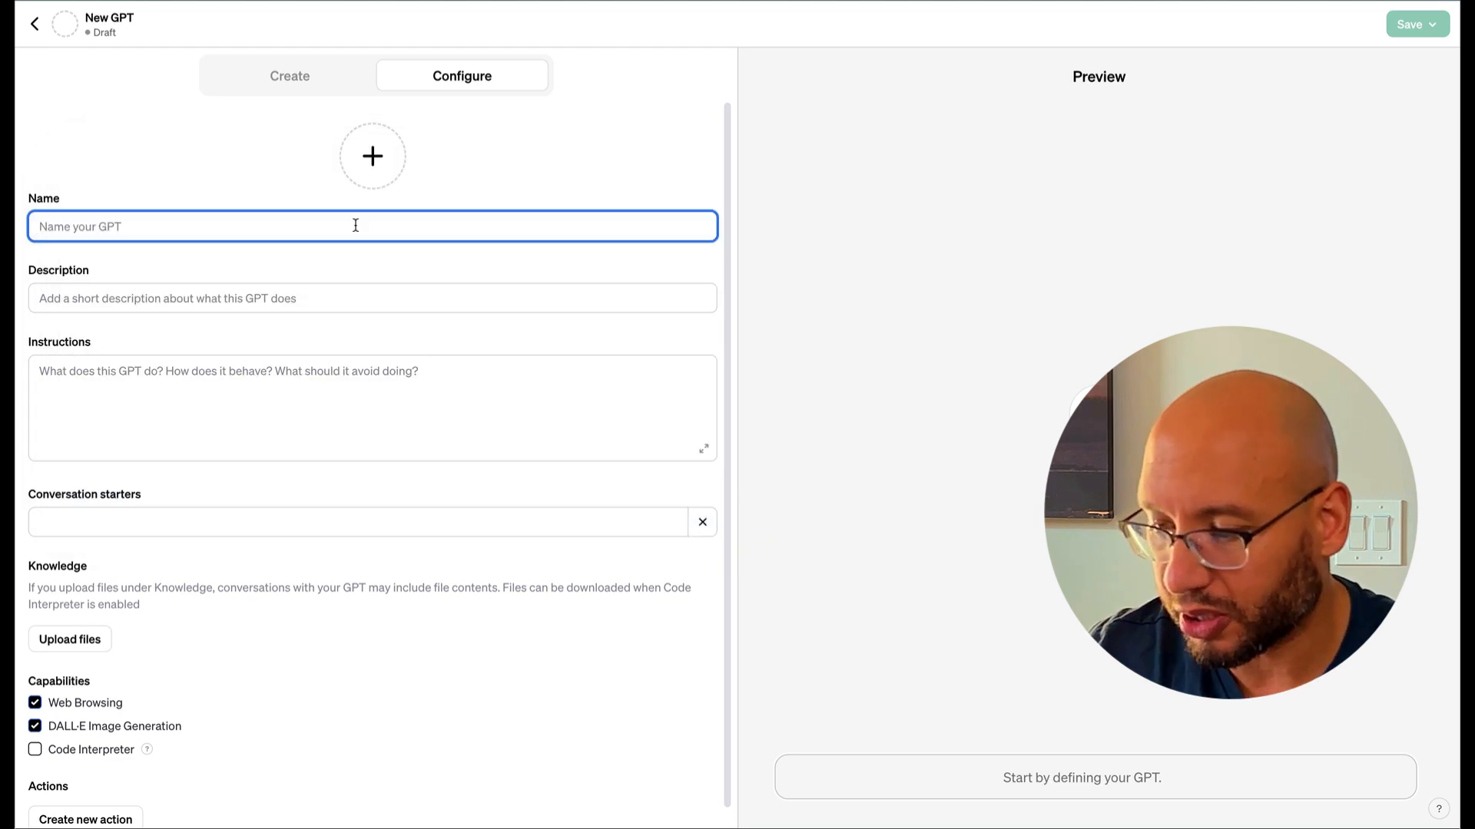
text(Weather Alerts)
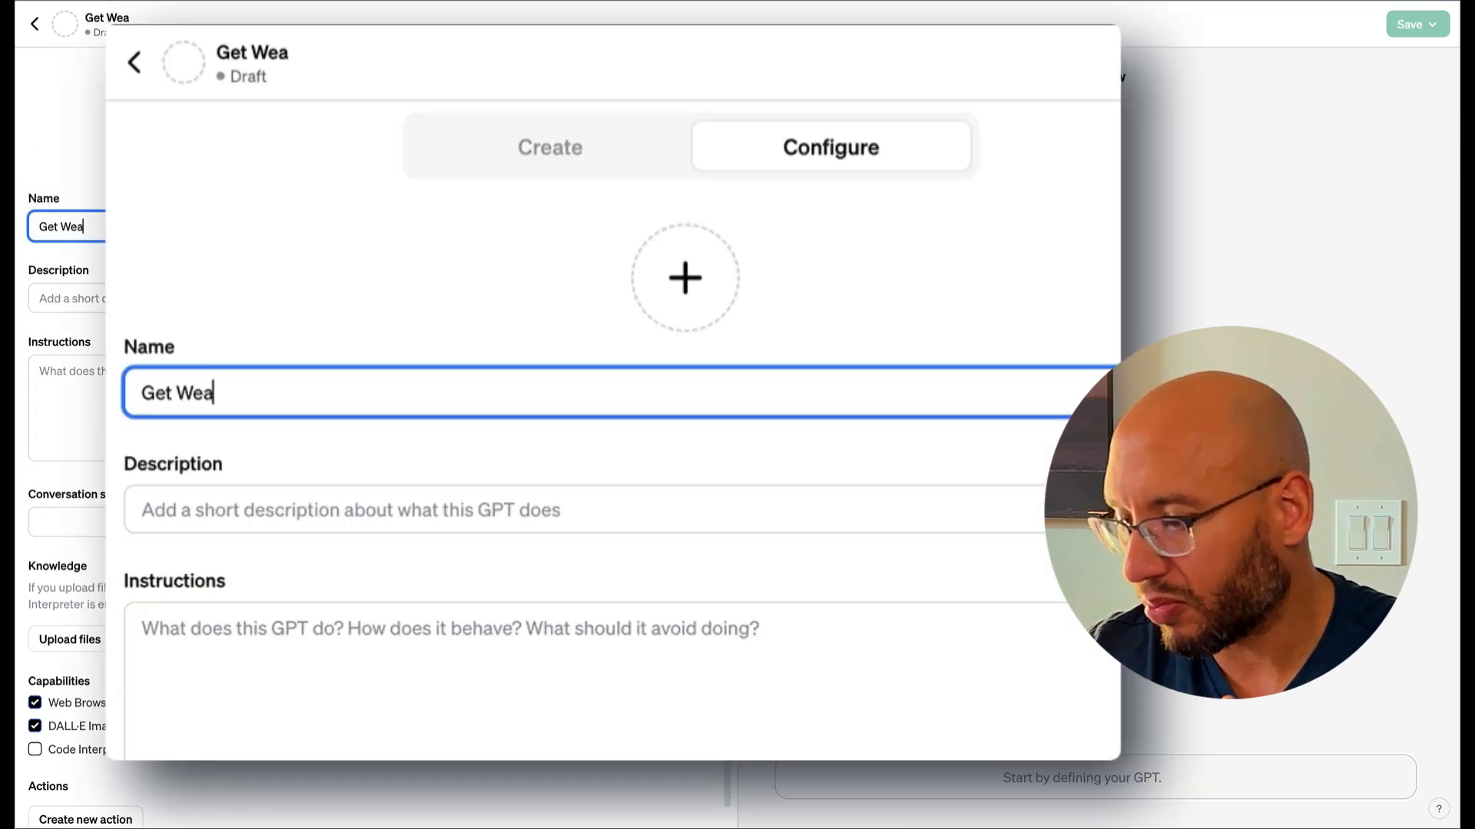
key(Tab)
text(Weather Alertsf)
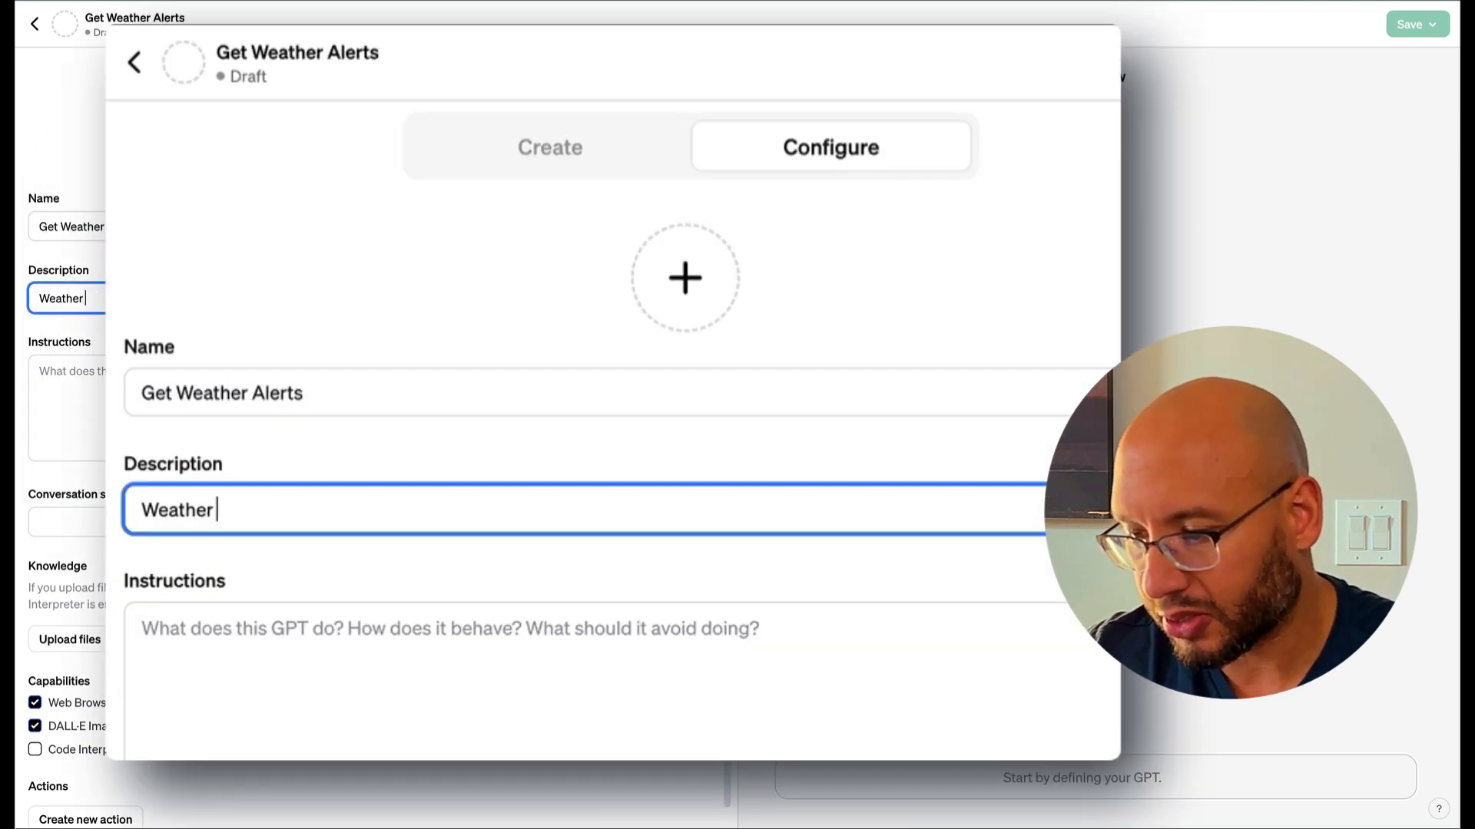
text(rom The National Weather Service)
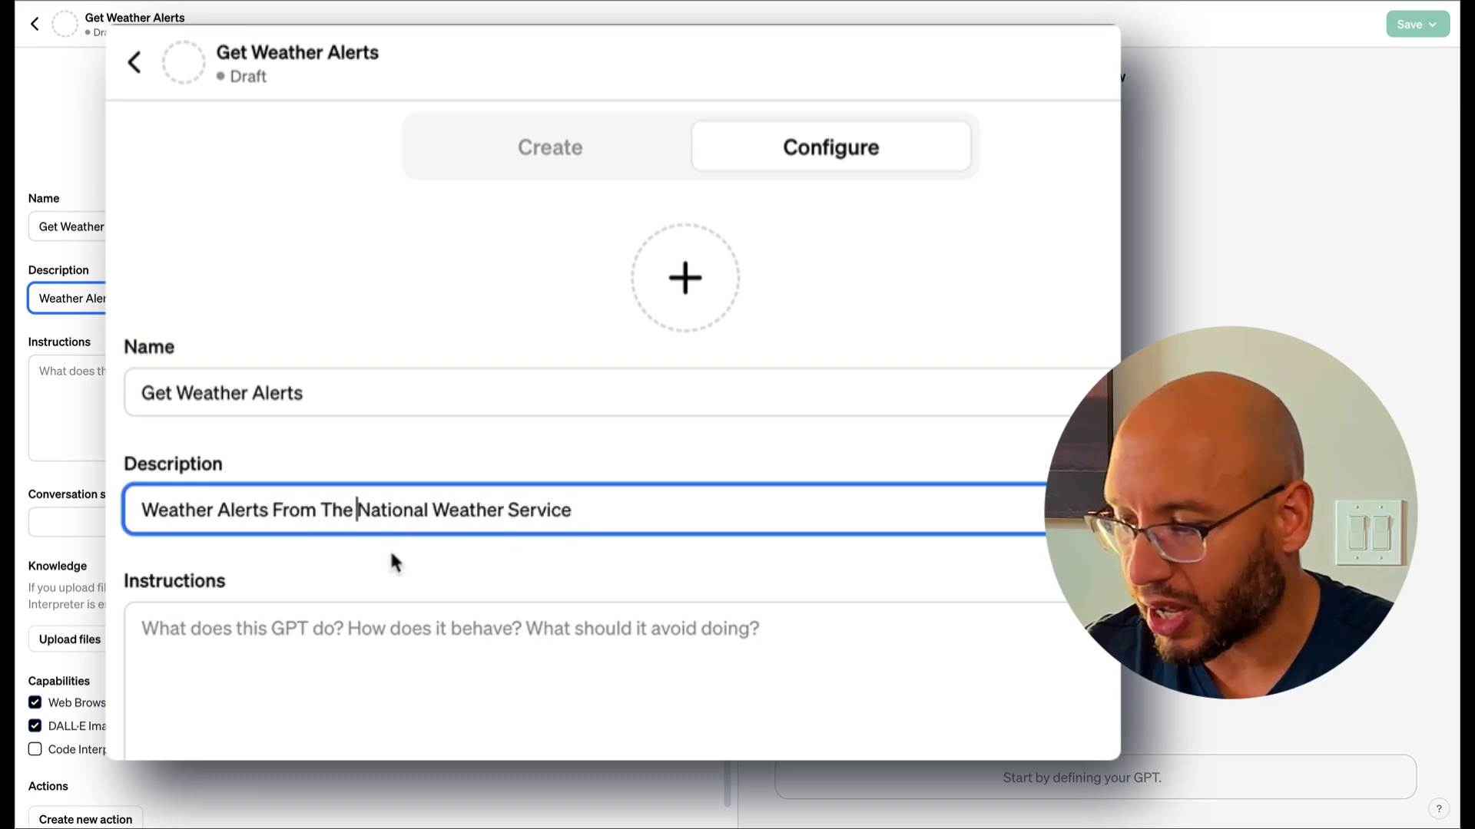
text(US)
Set the GPT's instructions to "Use the Actions to get weather alerts"
click(369, 652)
text(Use the)
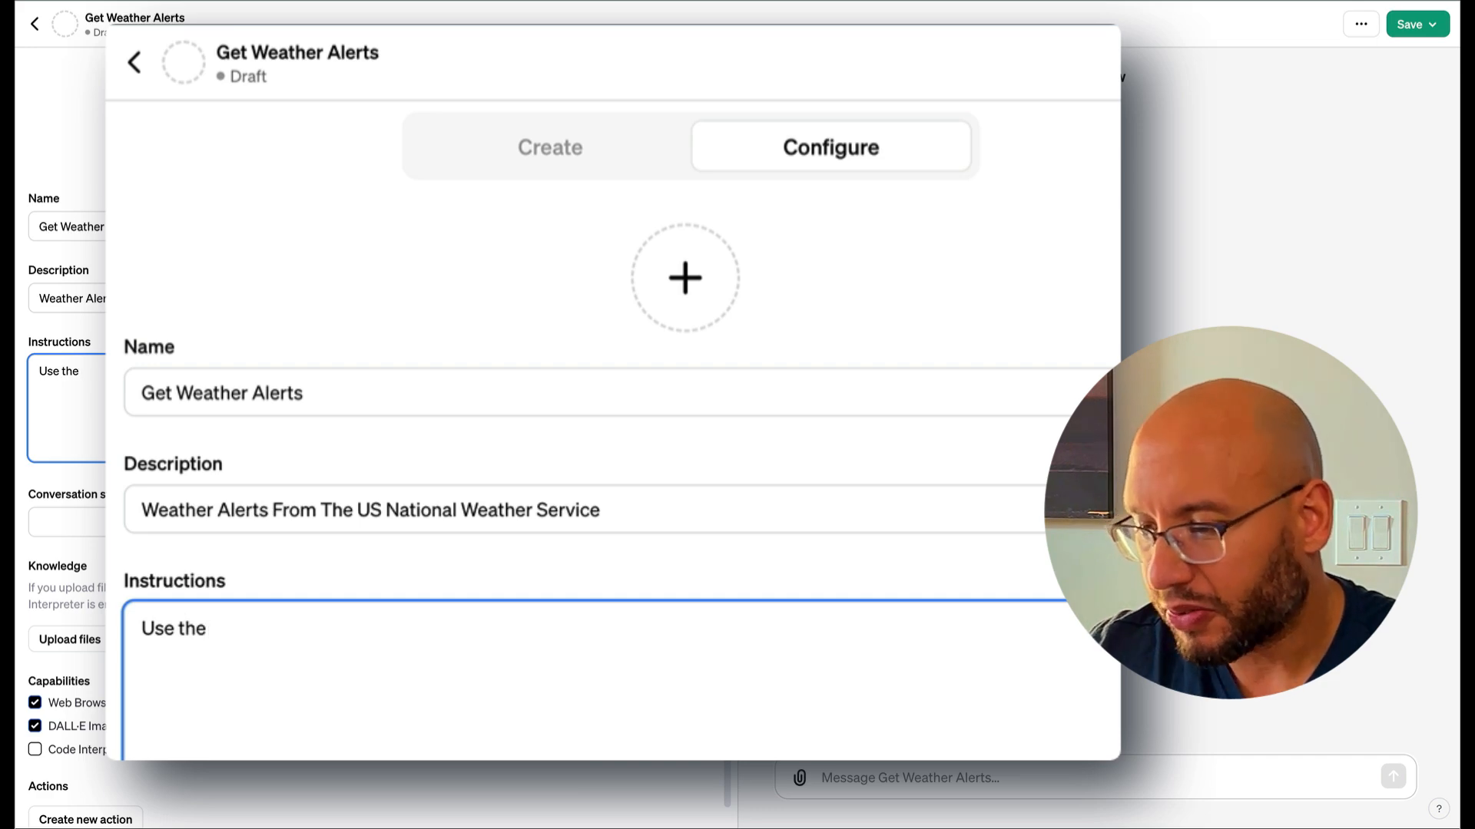
text( Actions to get weather alerts)
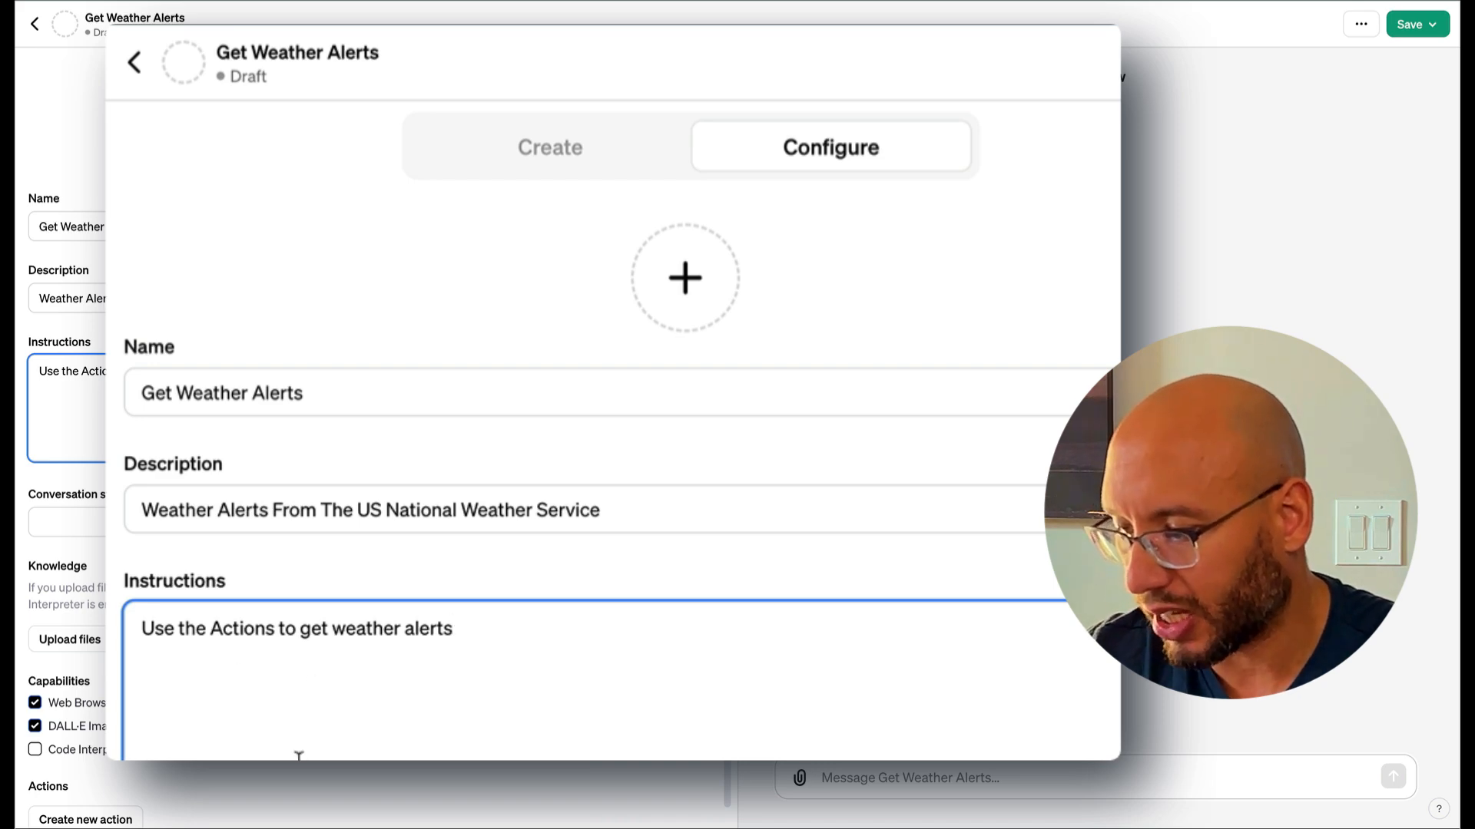
Add a new action to the GPT with the authentication type set to None
scroll(281, 530, down, 1)
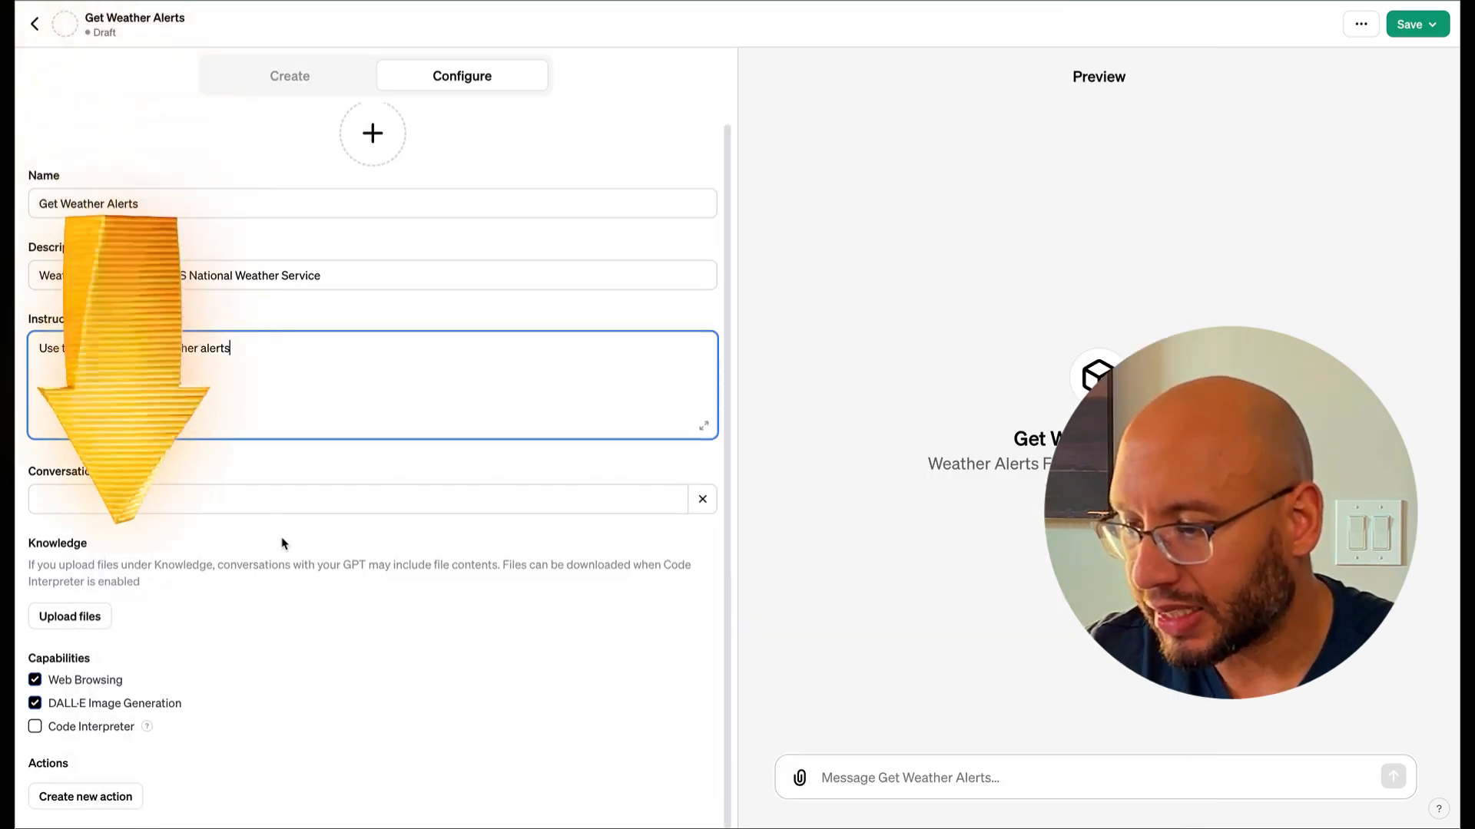
click(127, 797)
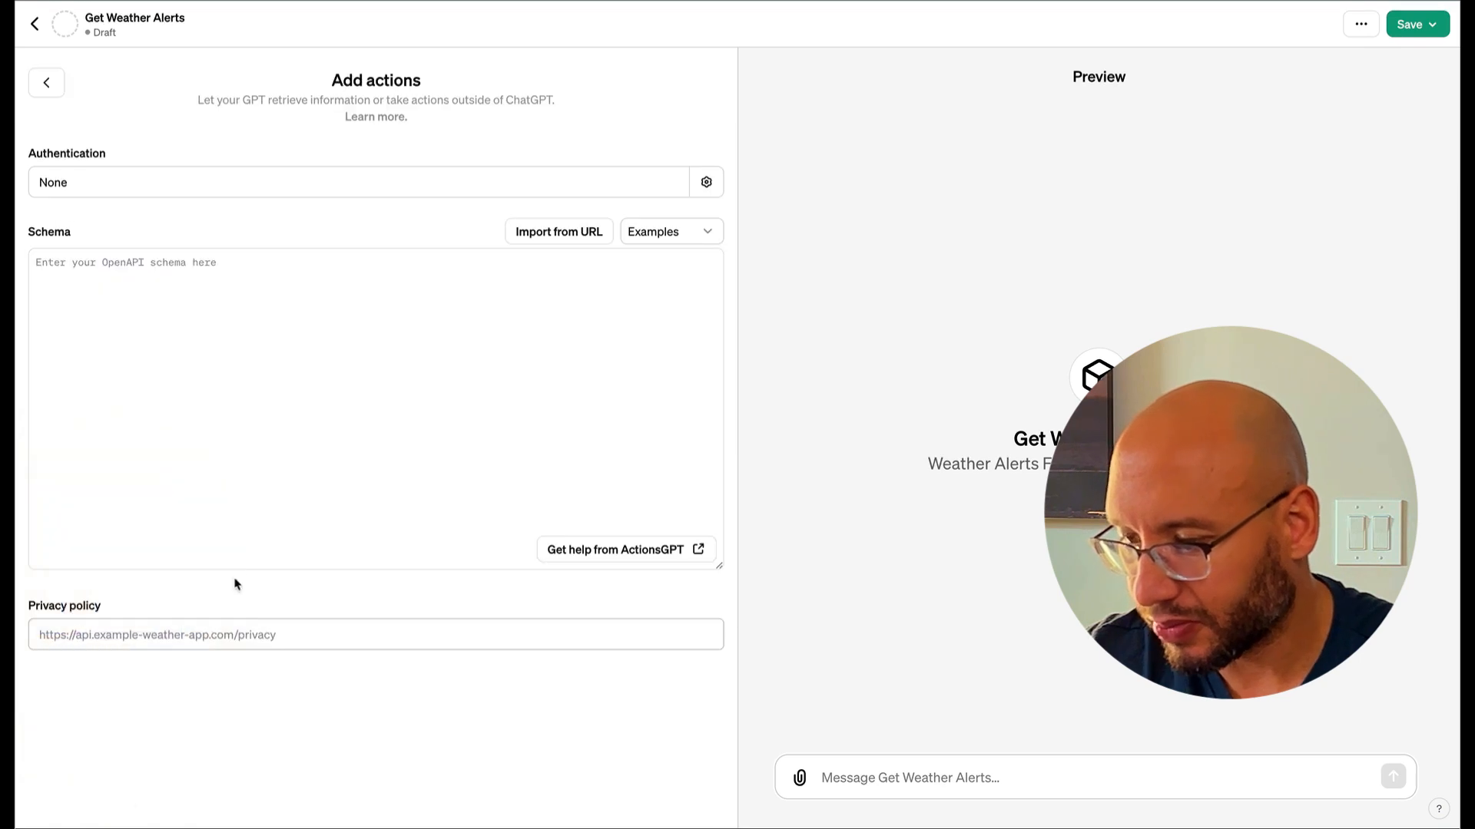
click(419, 183)
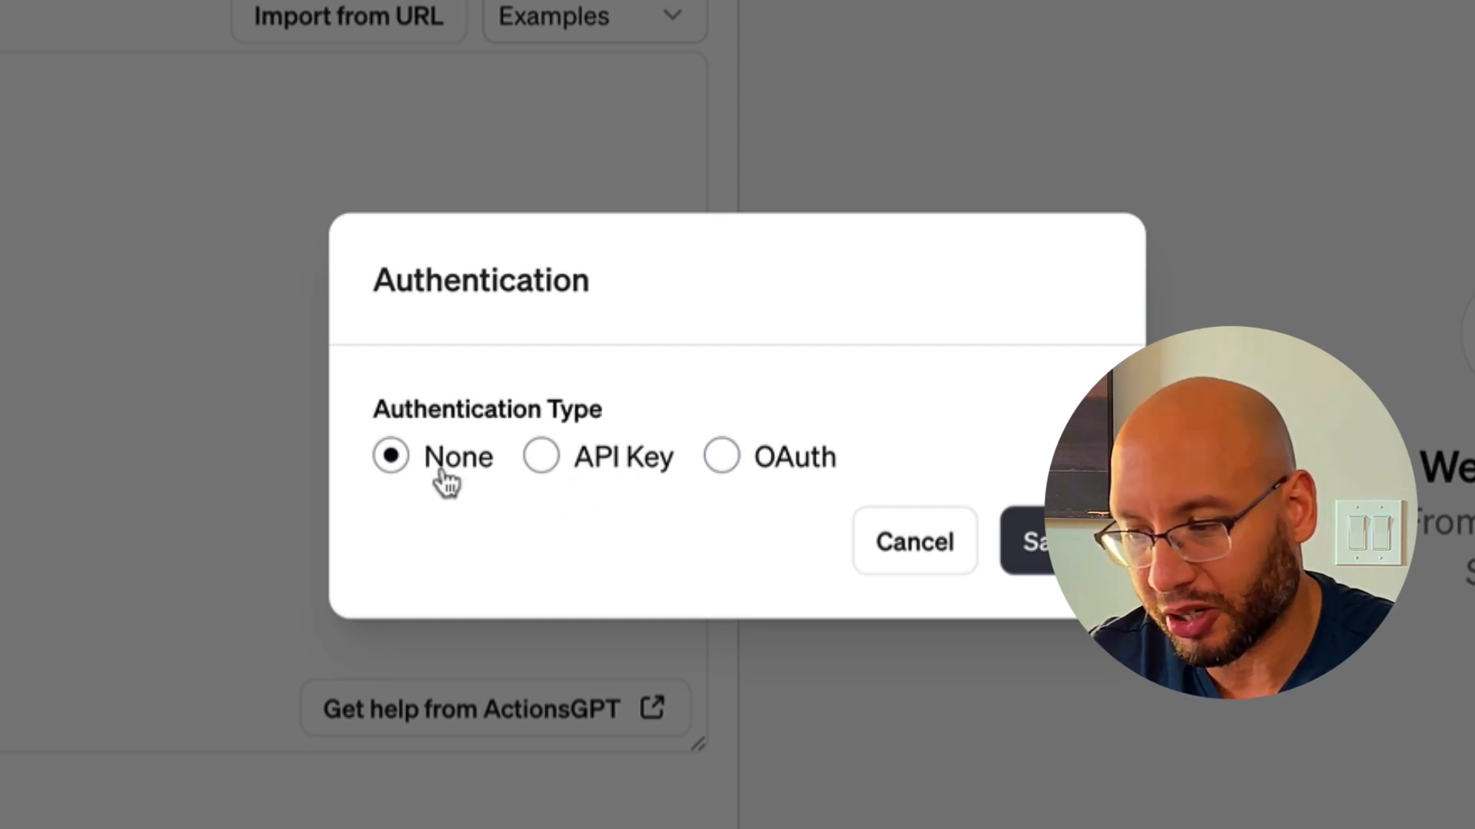
click(1031, 543)
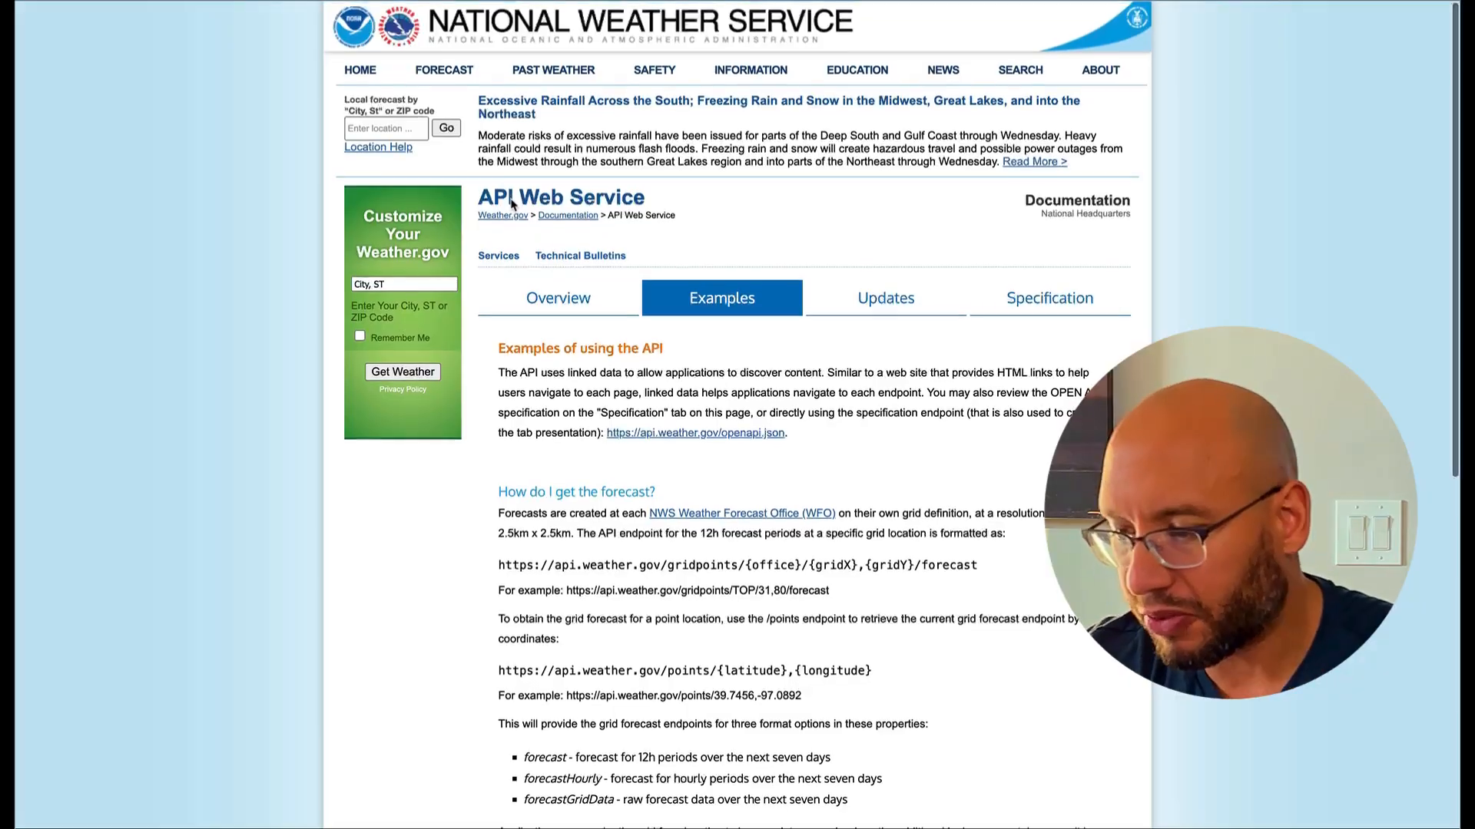
Select the active alerts endpoint and its KS example for copying on the National Weather Service API Web Service page
scroll(511, 199, down, 5)
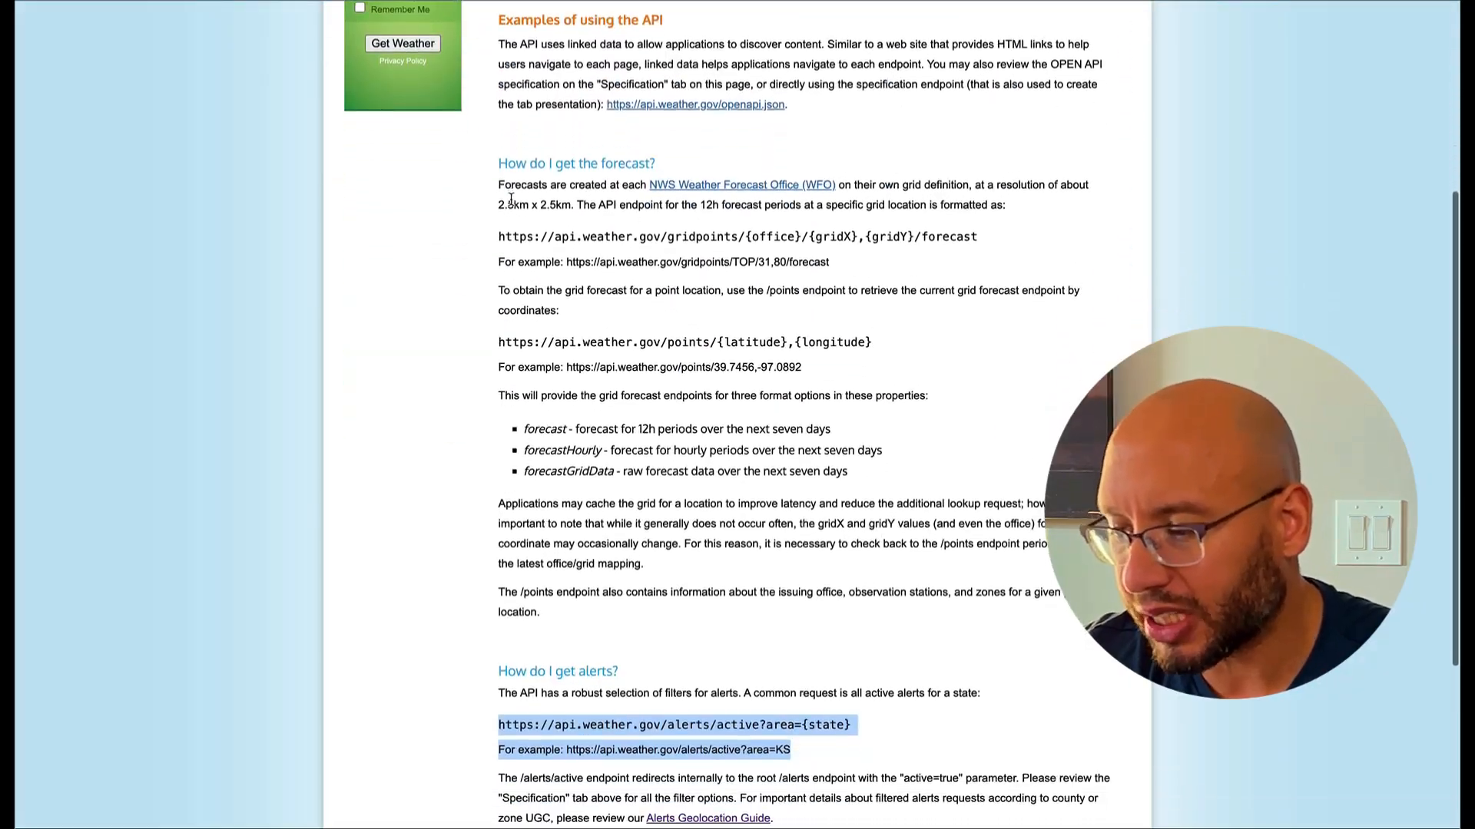
scroll(511, 198, down, 3)
scroll(507, 17, up, 7)
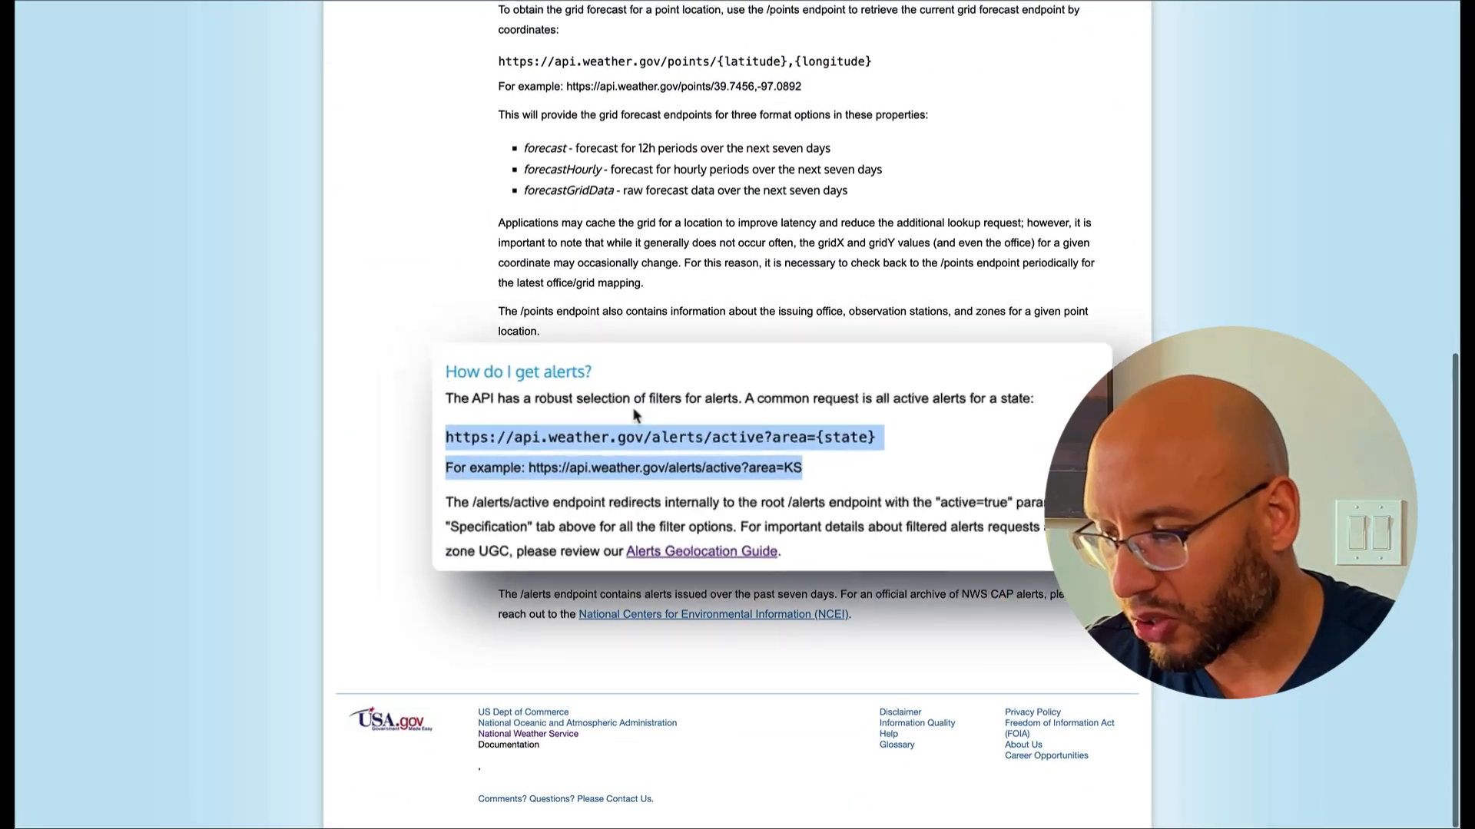
double_click(548, 413)
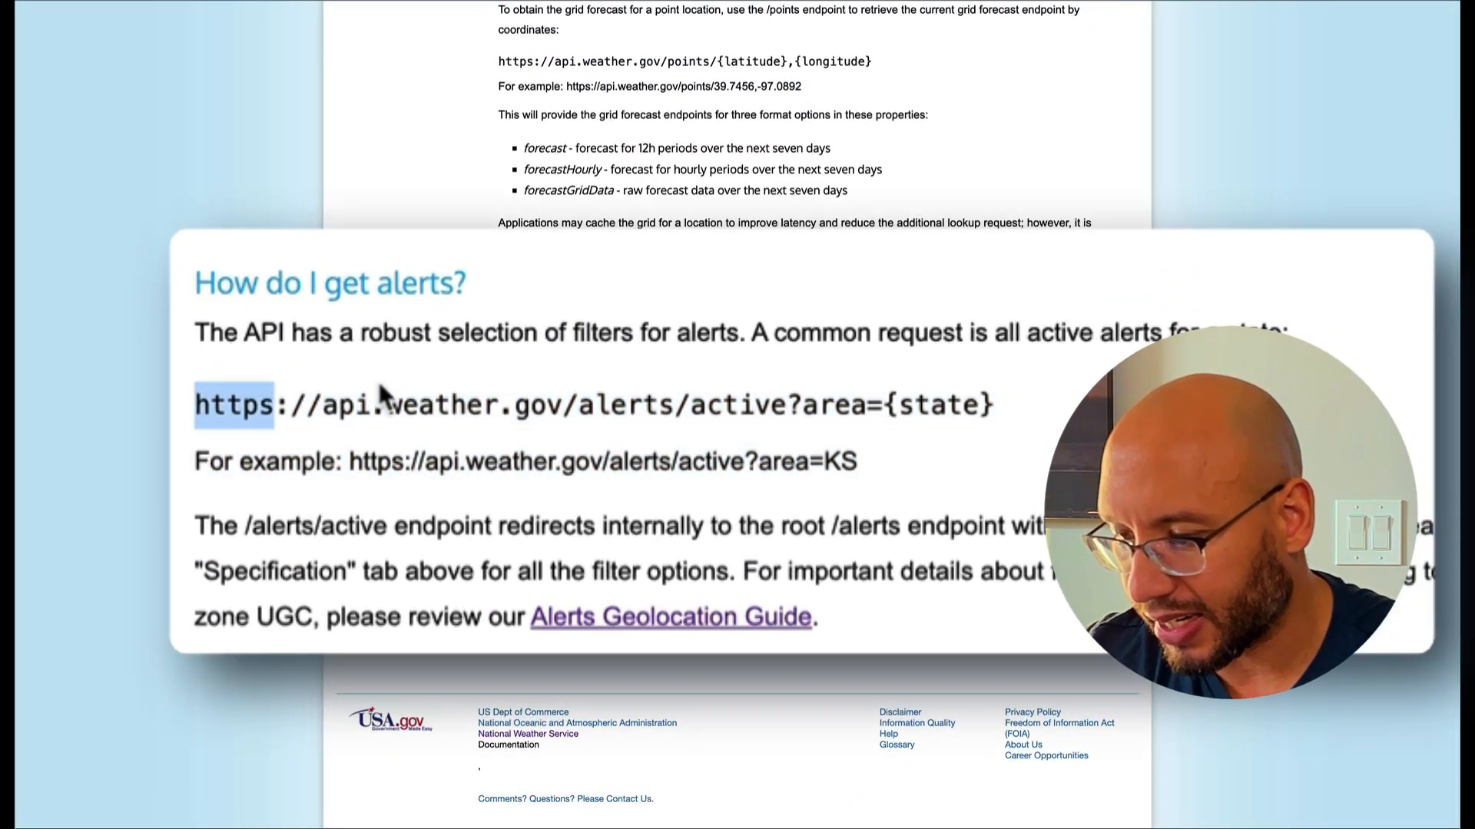
click(380, 369)
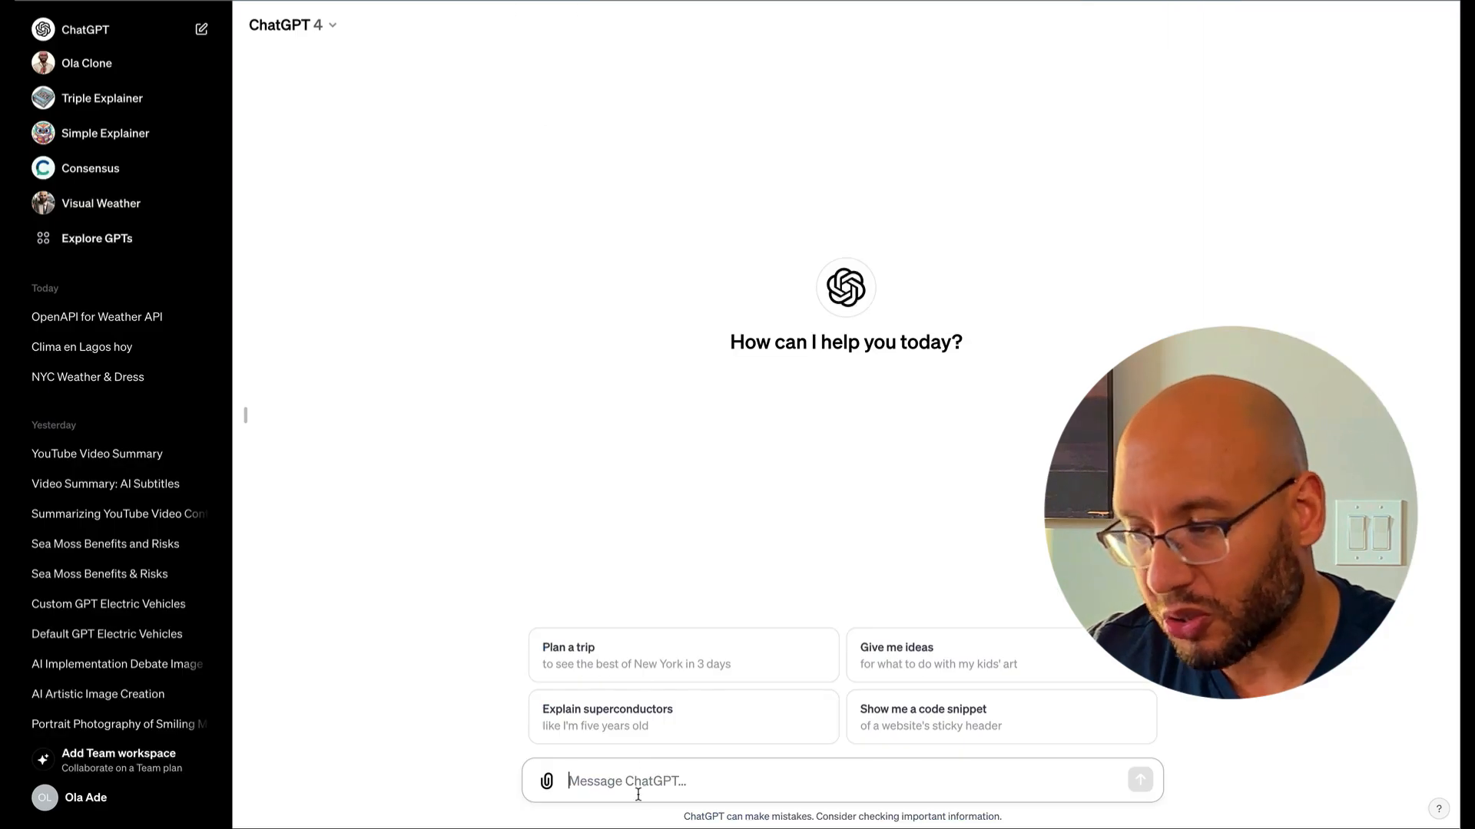
Ask ChatGPT "Can you create an Open API specification for this?", including the api.weather.gov active alerts URL with {state} and the area=KS example
text(Can you cre)
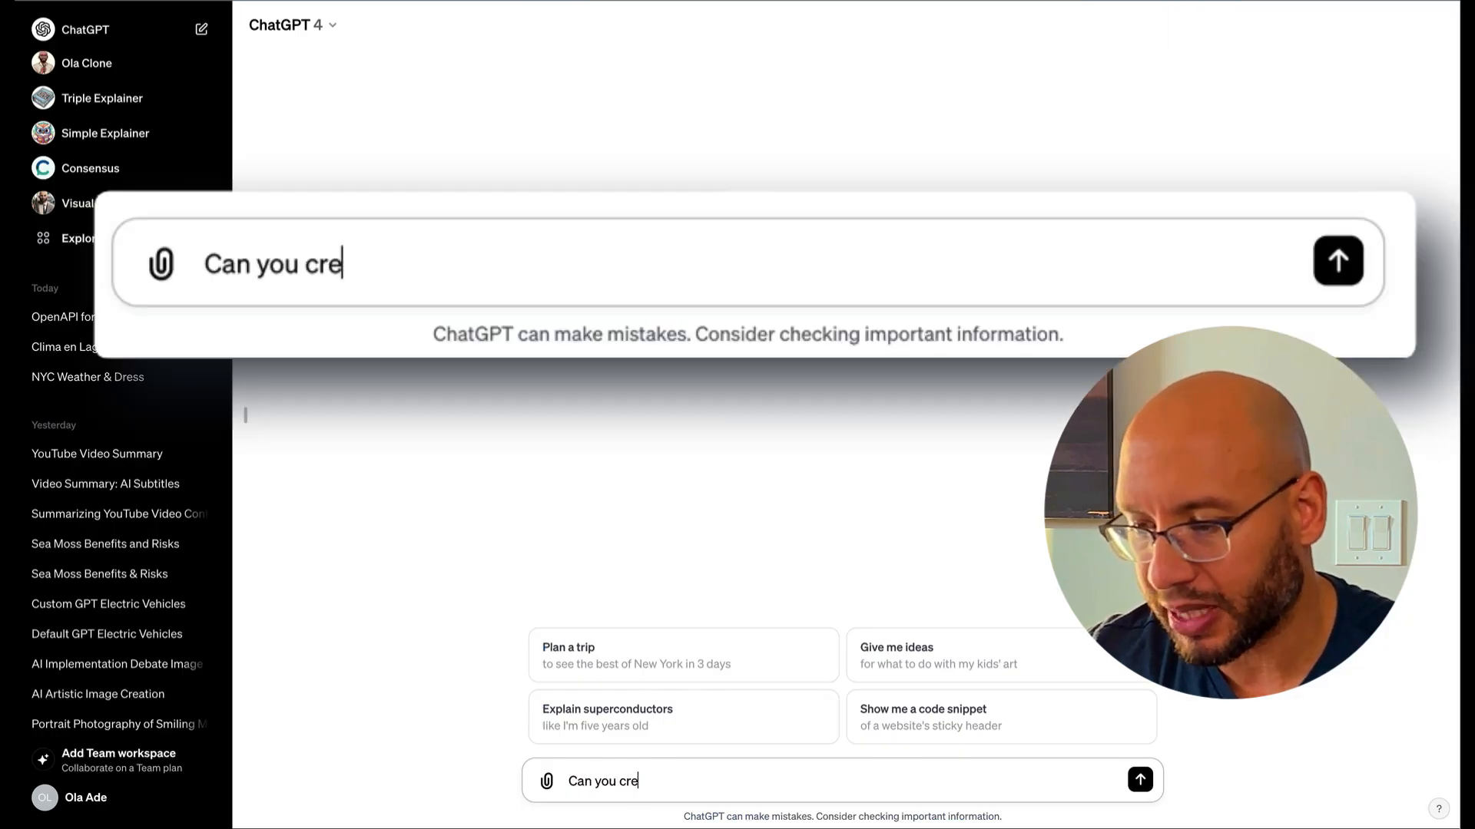
text(ate an OpenAPI s)
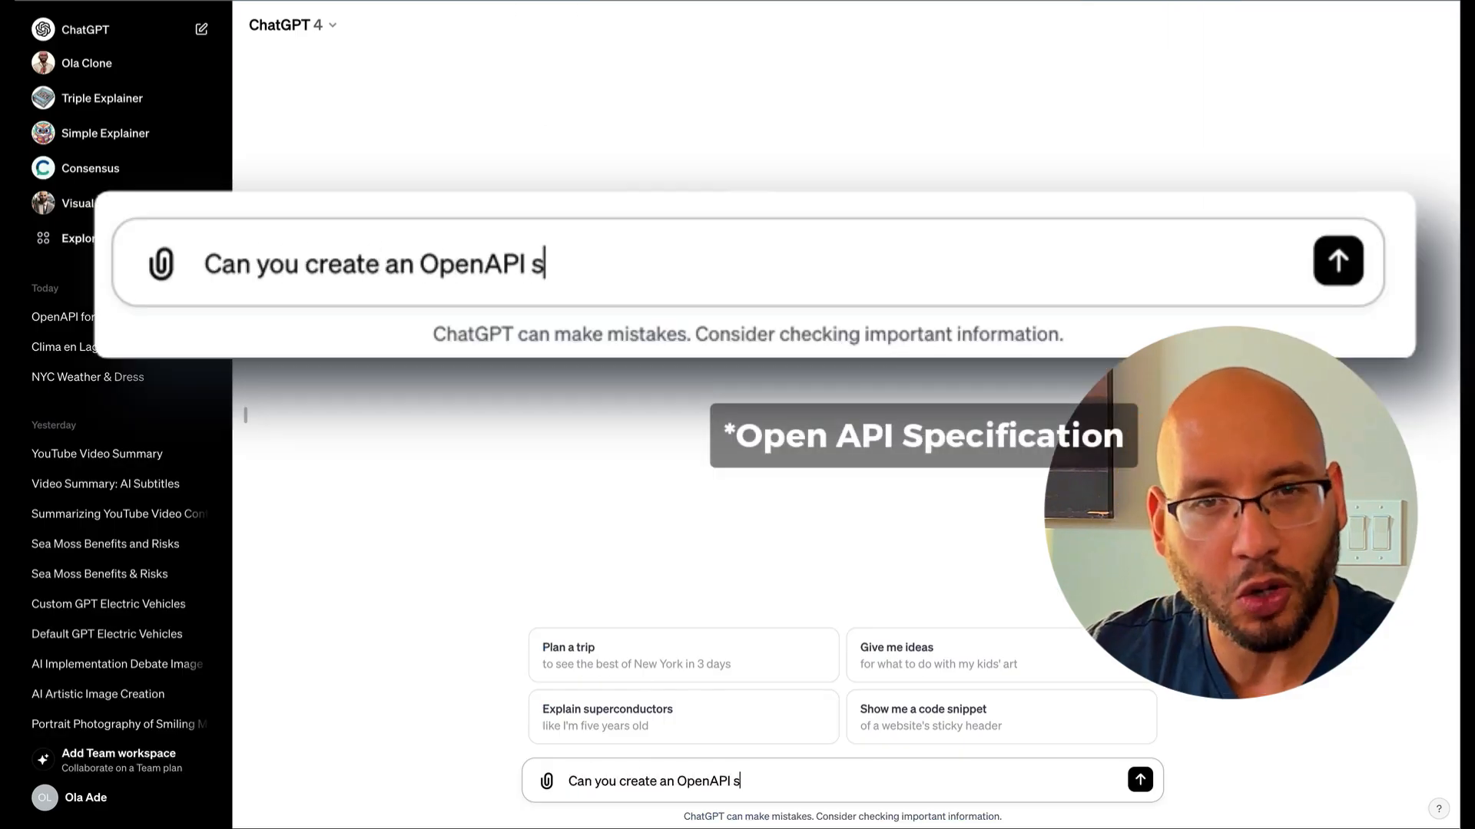
key(BackSpace)
key(BackSpace)
key(BackSpace)
key(BackSpace)
key(BackSpace)
text( API specifi)
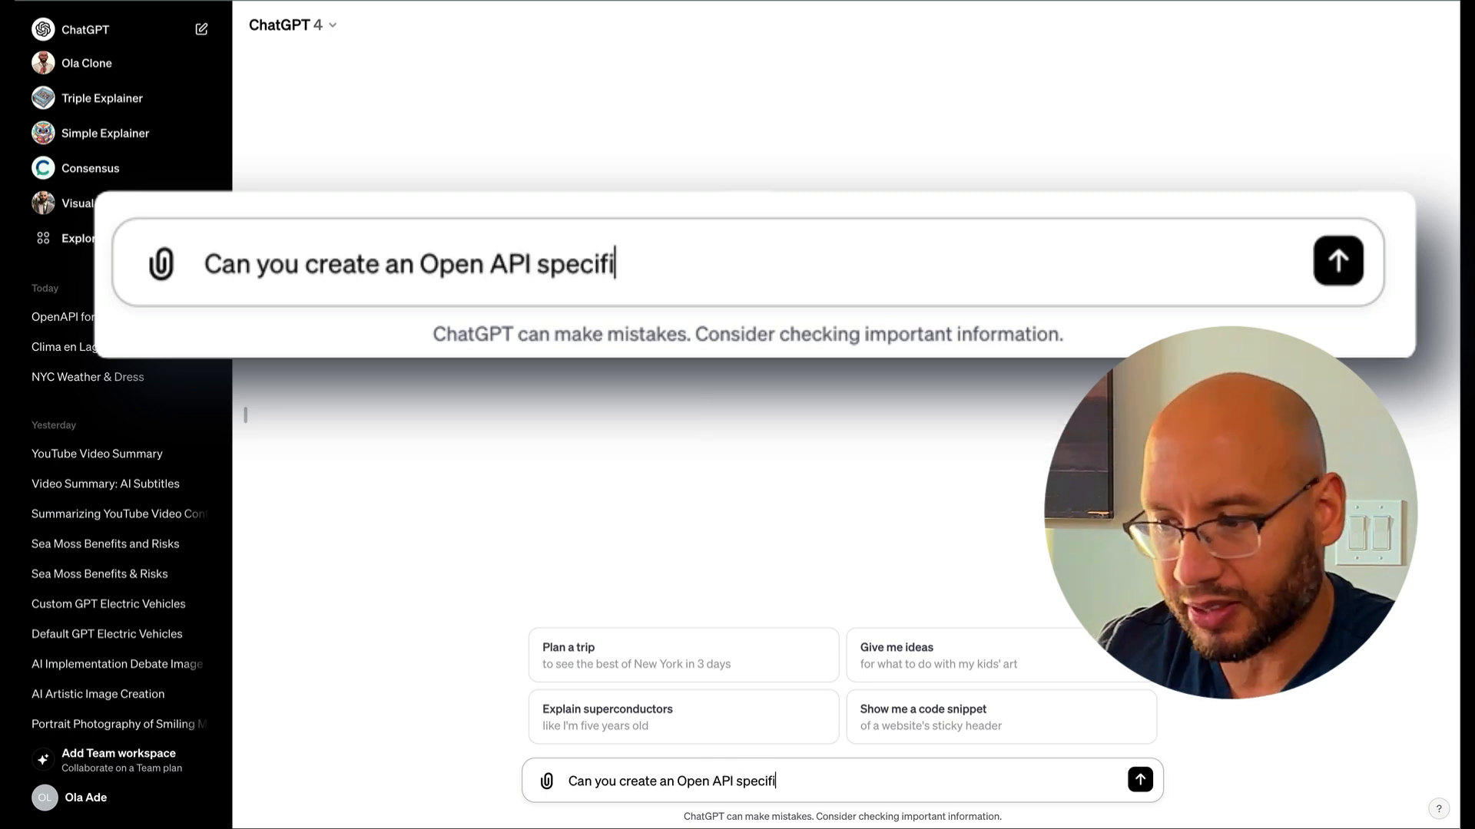
text(cation for this?)
text(https://api.weather.gov/alerts/active?area={state} For example: https://api.weather.gov/alerts/active?area=KS)
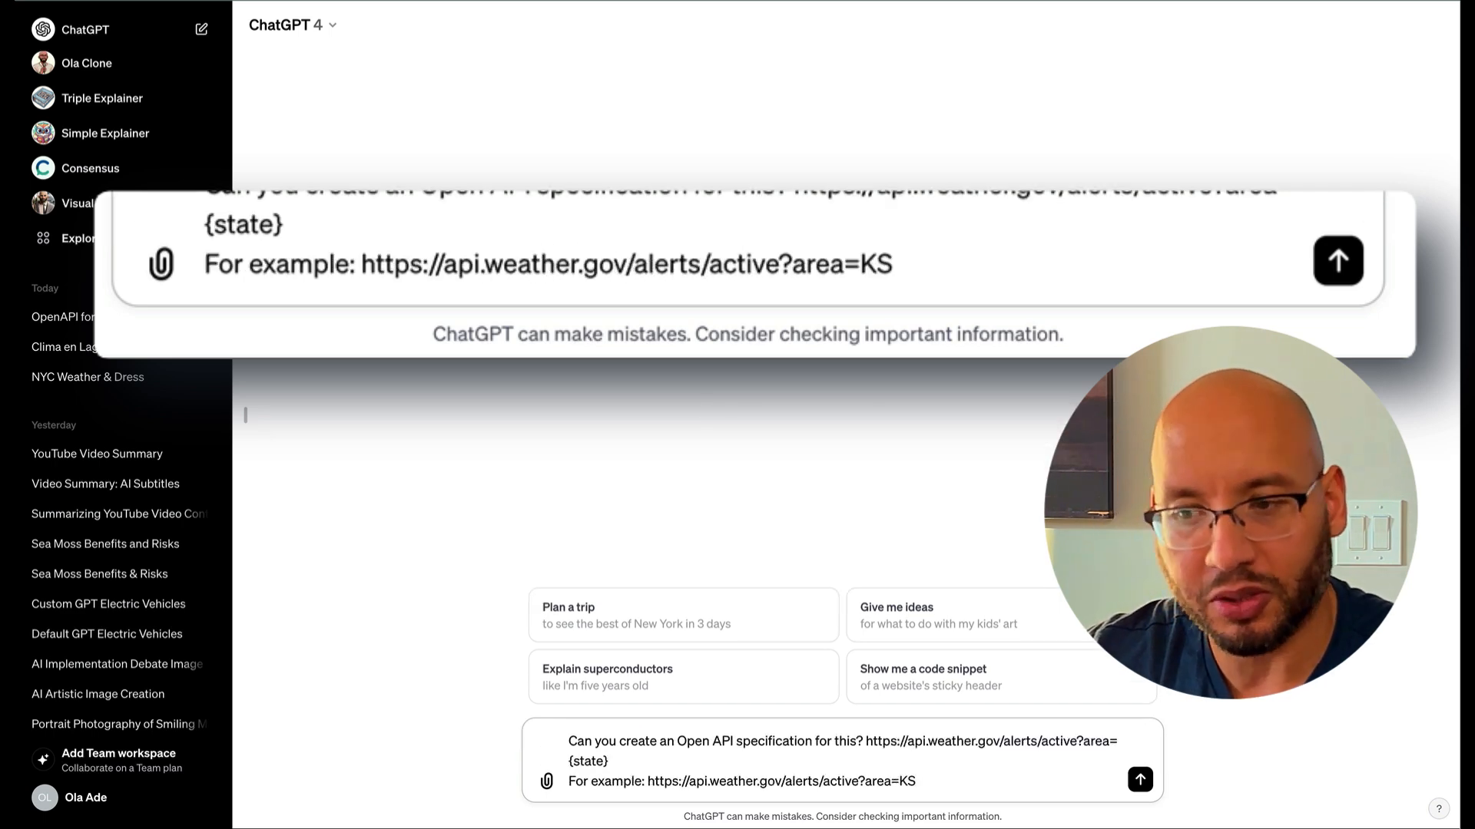
key(Return)
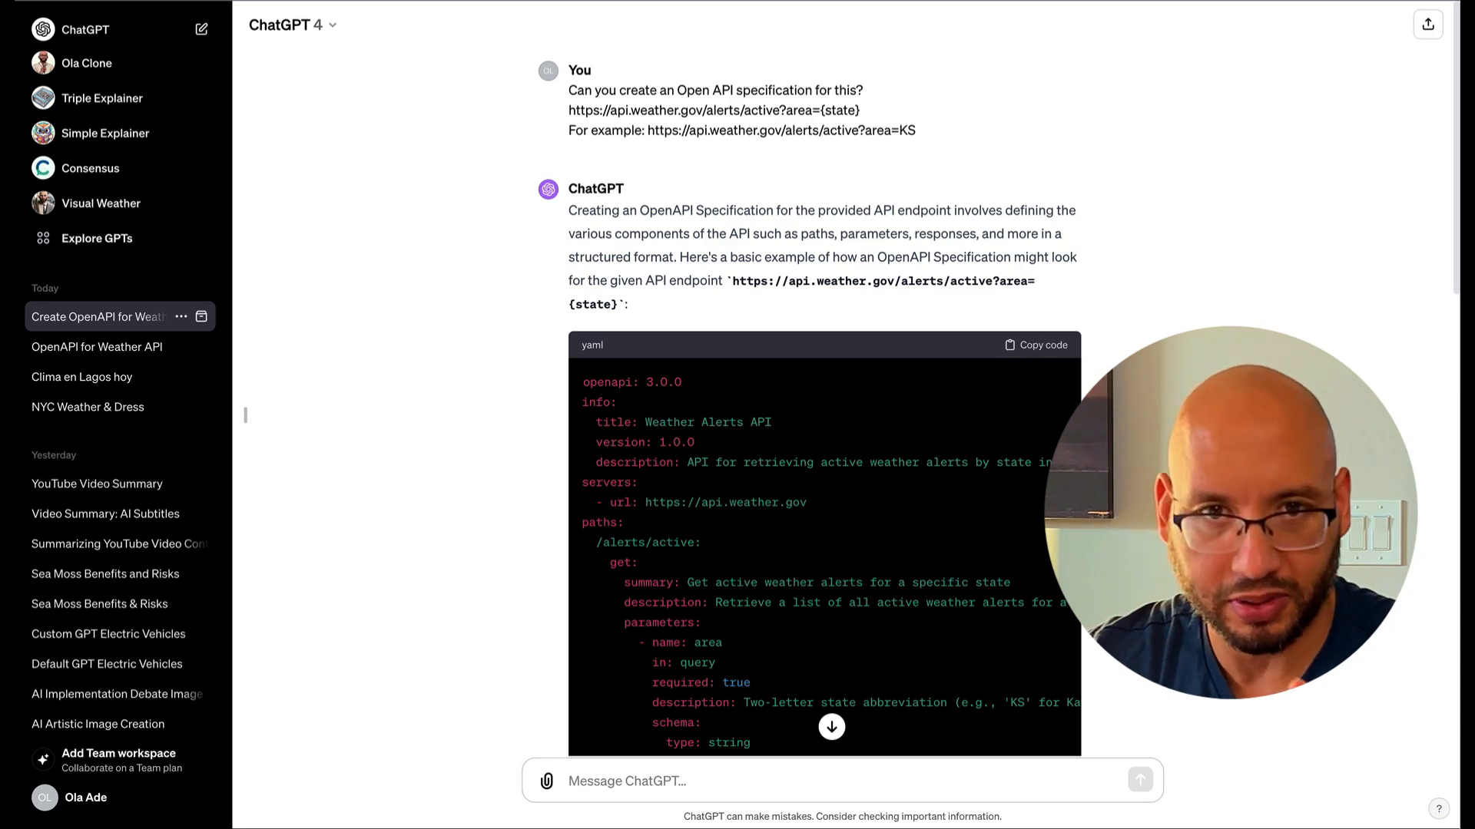
Paste the generated OpenAPI specification into the schema of the Get Weather Alerts action
click(230, 1)
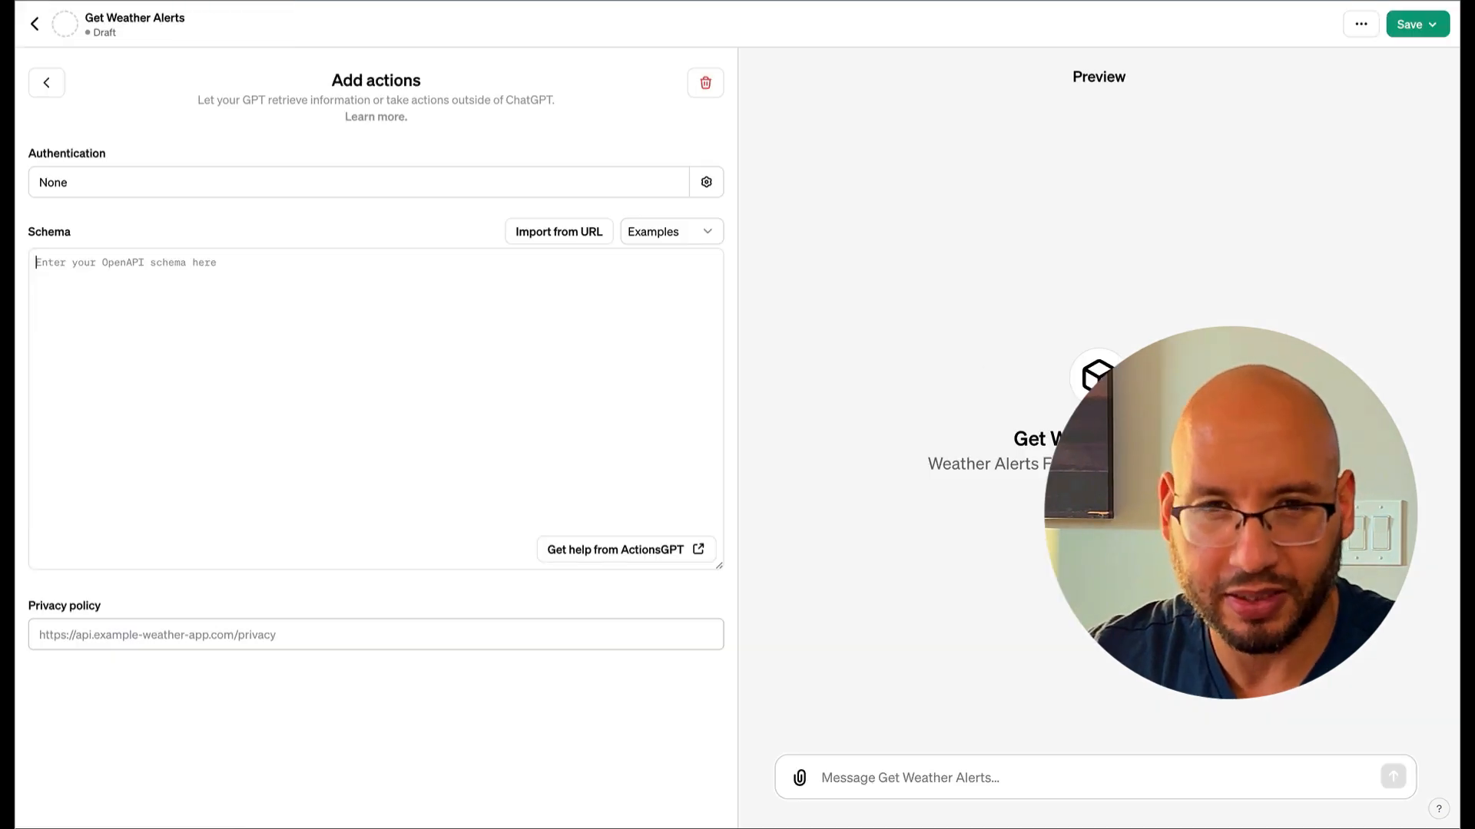
click(327, 295)
key(ctrl+v)
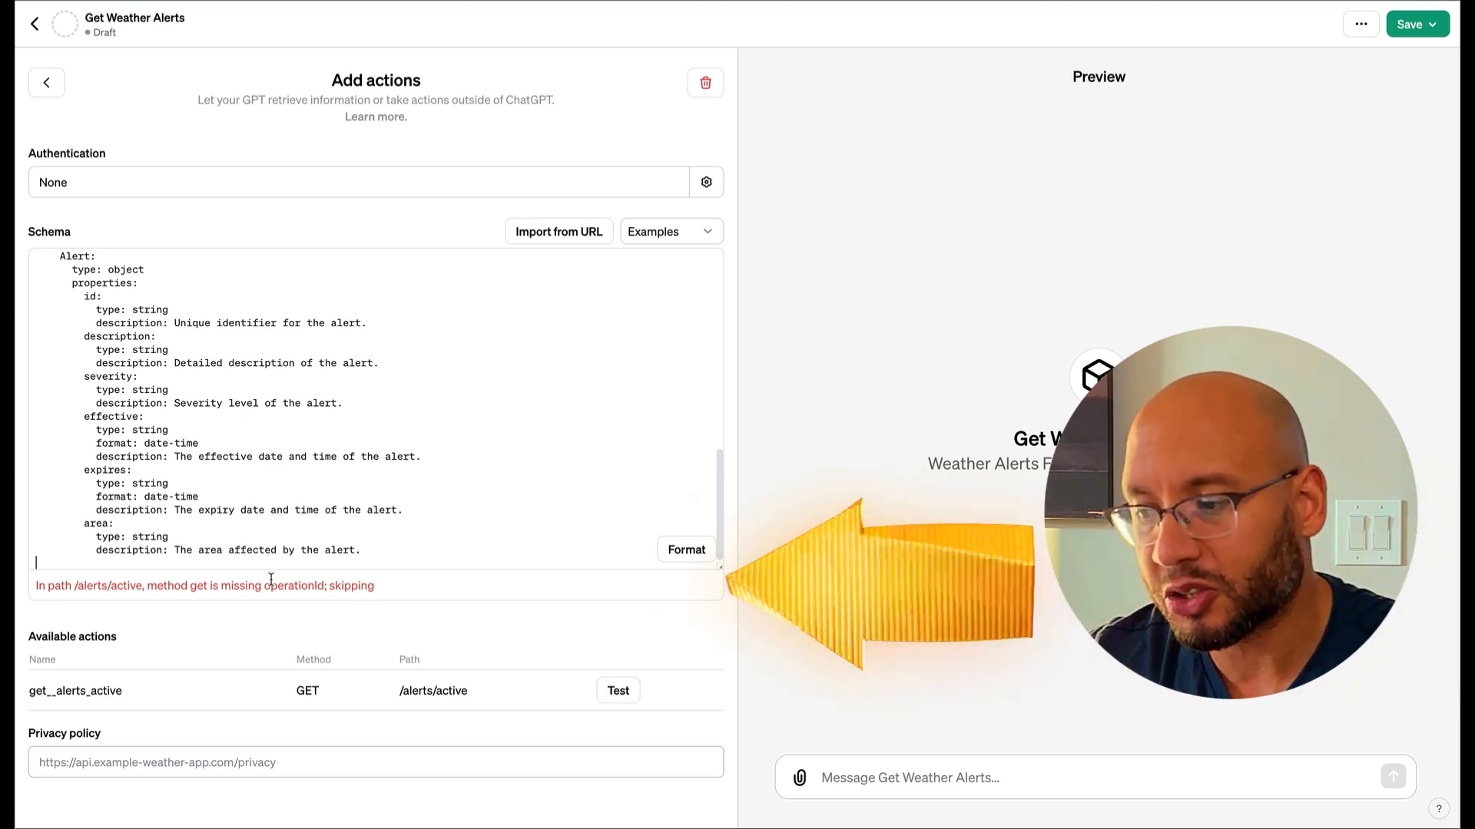
Copy the schema error about the missing operationId and send it to ChatGPT in the OpenAPI specification chat
triple_click(270, 586)
key(ctrl+c)
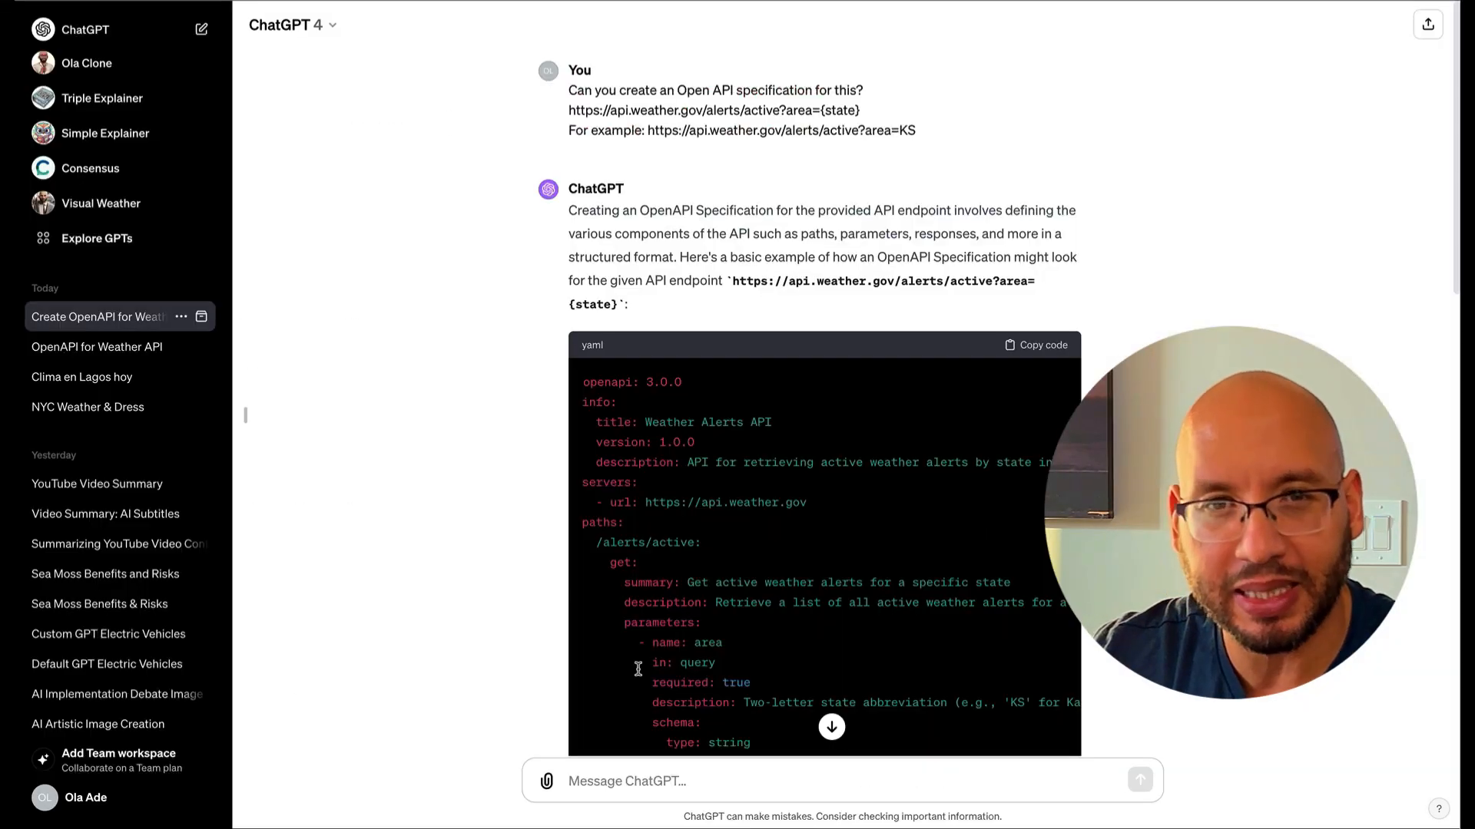
scroll(824, 384, down, 10)
click(636, 784)
key(ctrl+v)
key(Return)
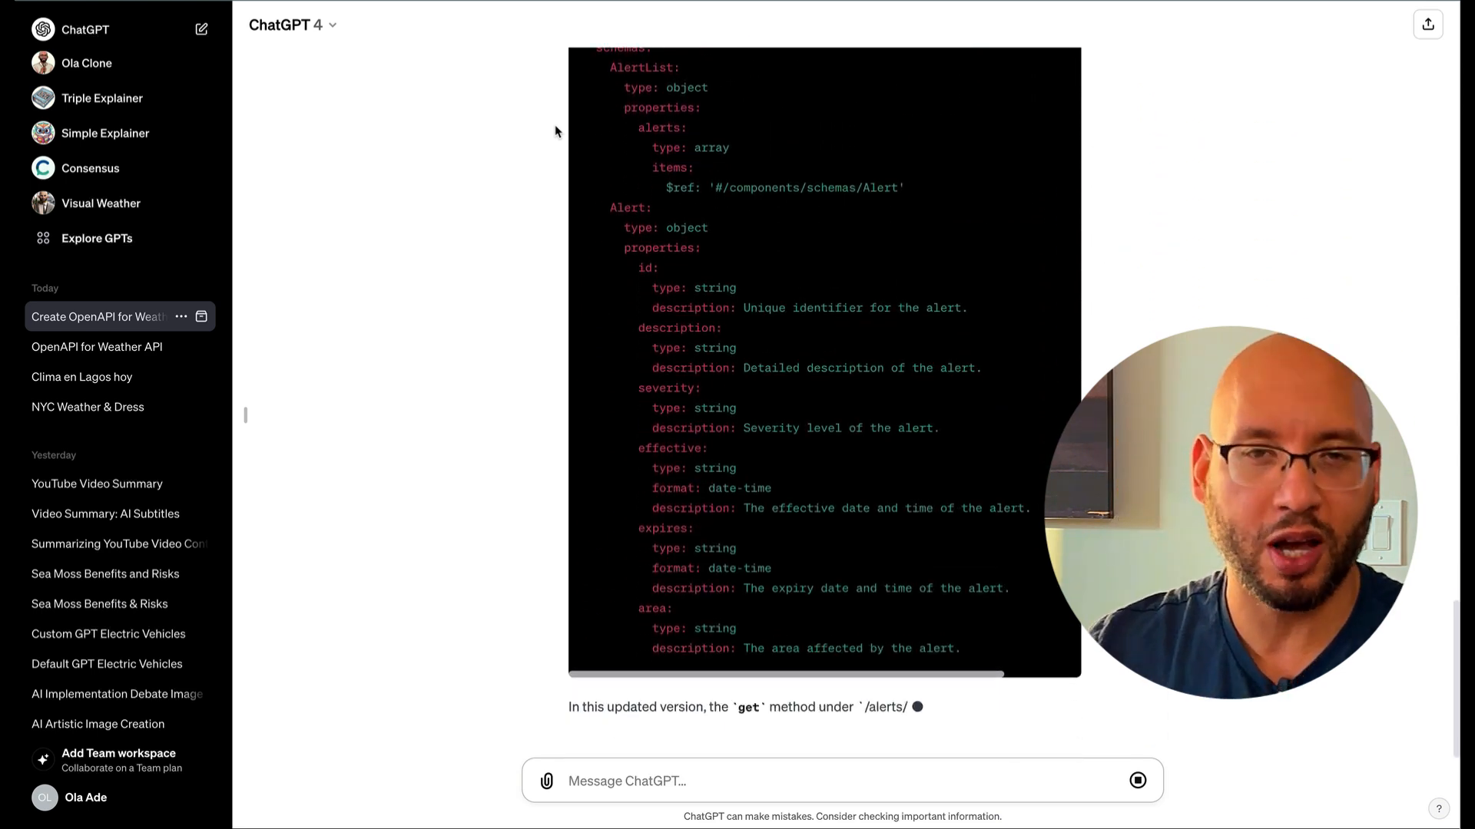
Replace the action's entire schema with the updated OpenAPI specification that includes the getActiveWeatherAlerts operationId
scroll(556, 131, up, 4)
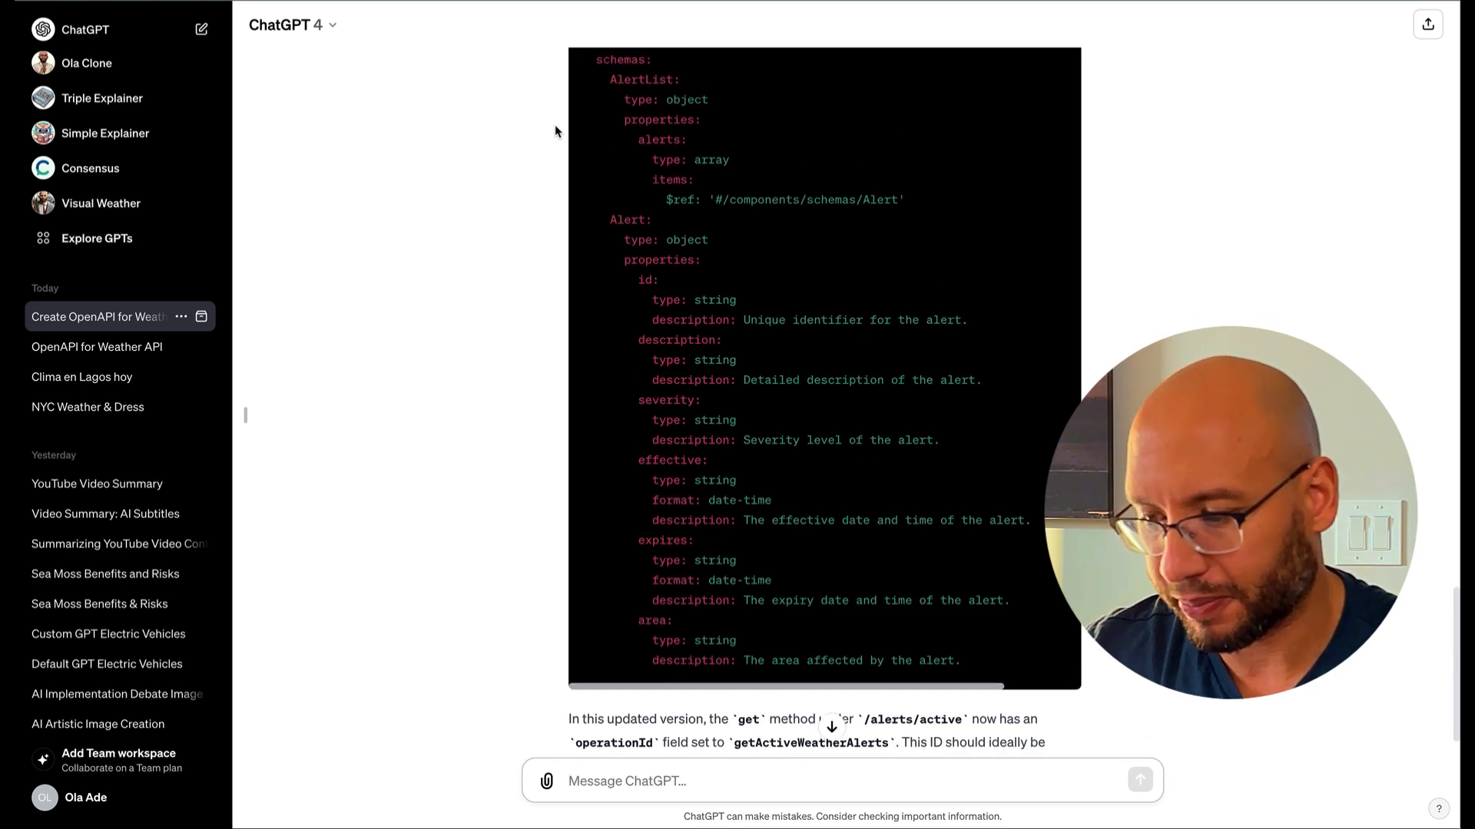
scroll(859, 60, up, 8)
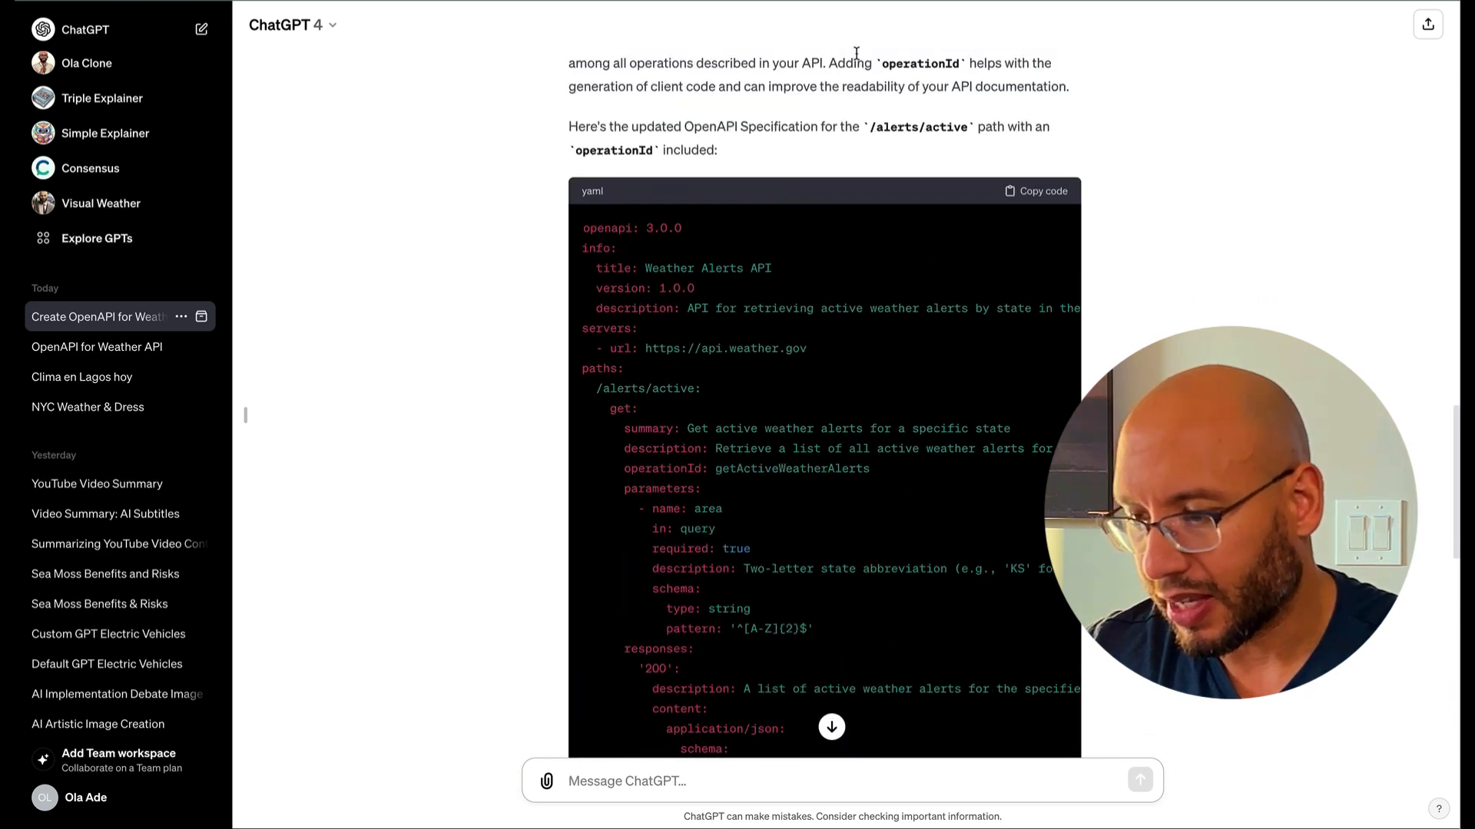
click(1044, 191)
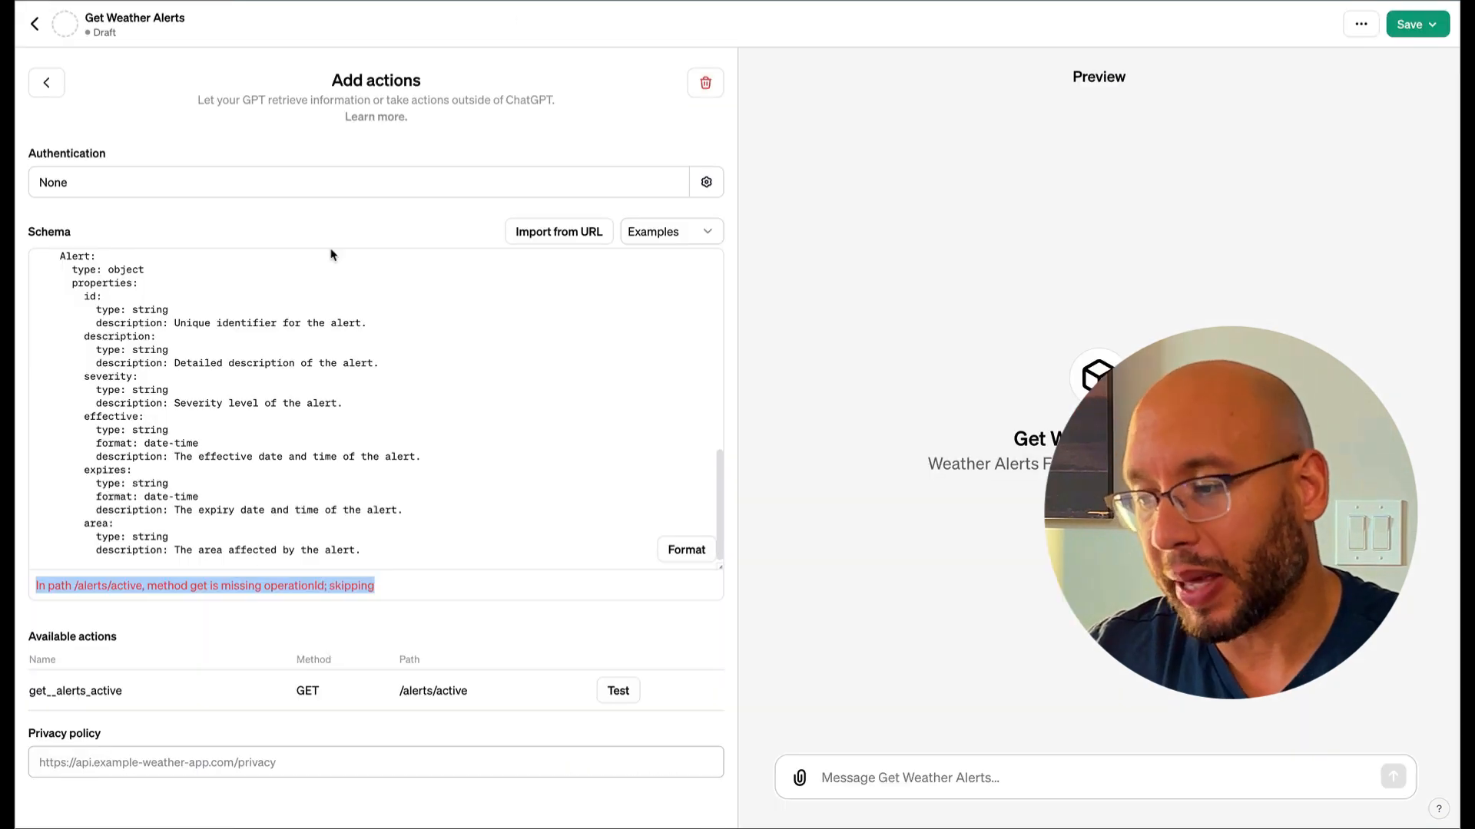
click(331, 305)
key(ctrl+a)
key(BackSpace)
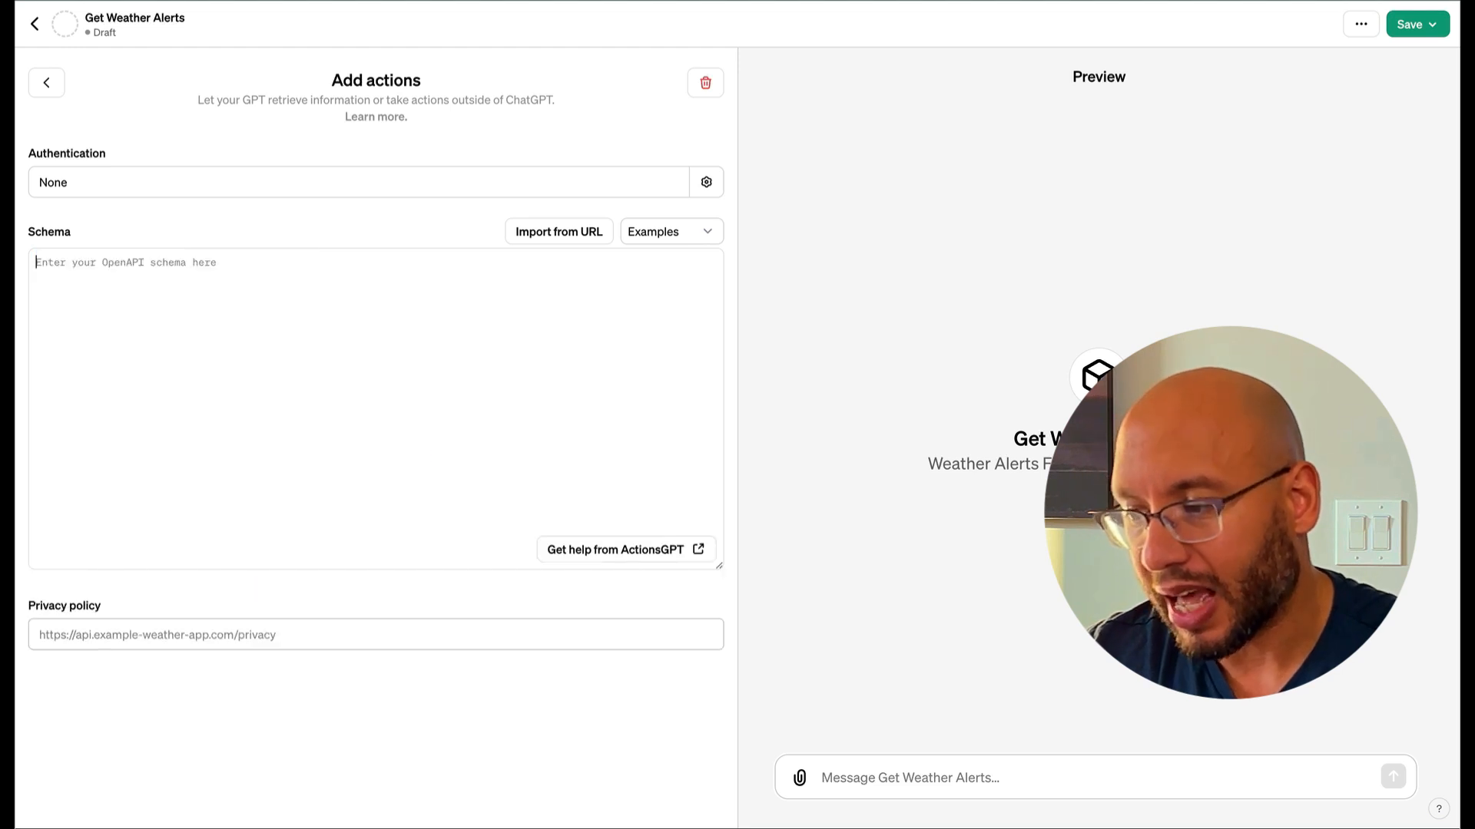
key(ctrl+v)
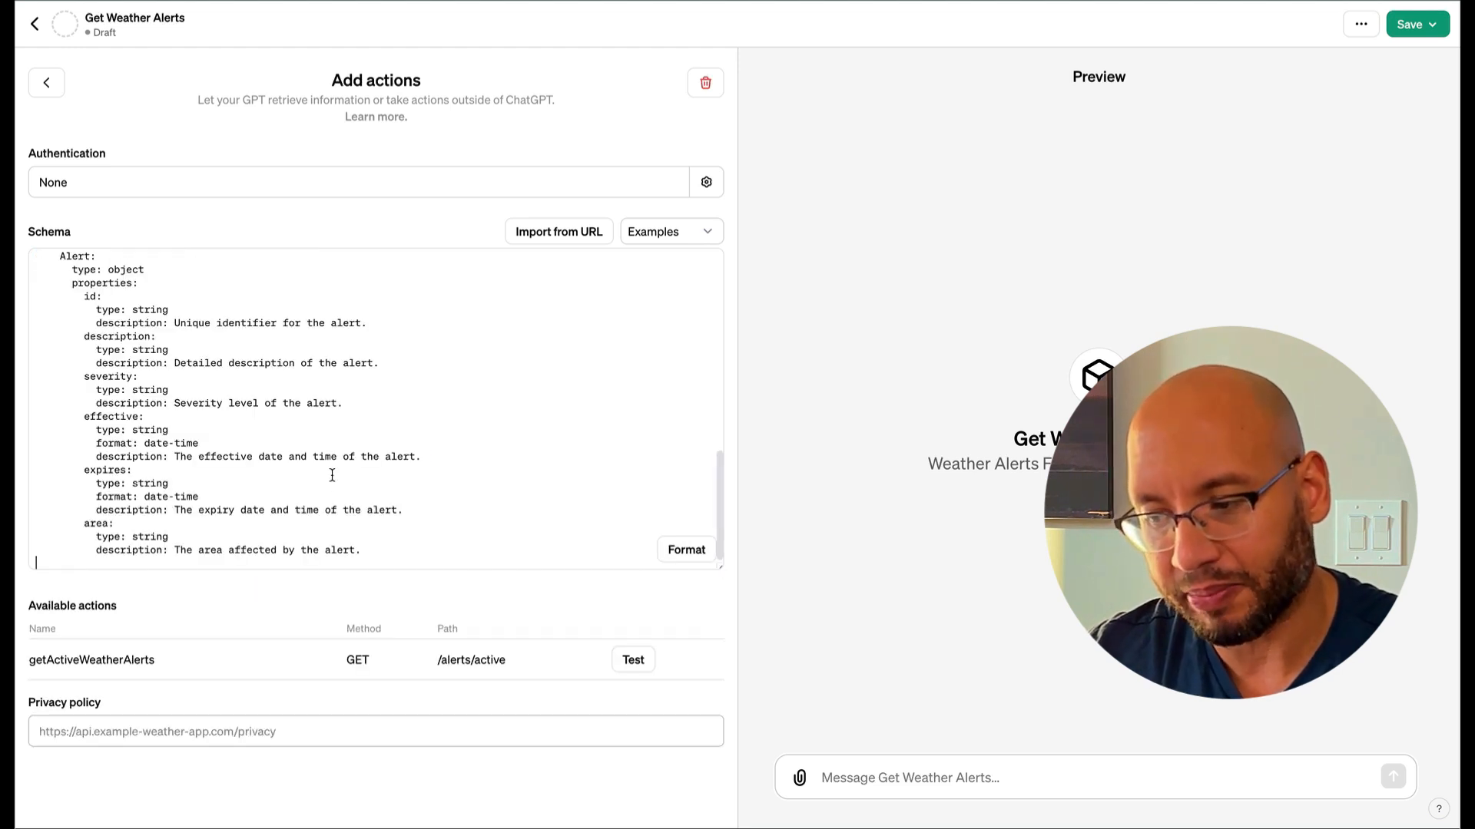
Test the getActiveWeatherAlerts action, allow the call to api.weather.gov, and expand the debug details of the HTTP call
click(633, 660)
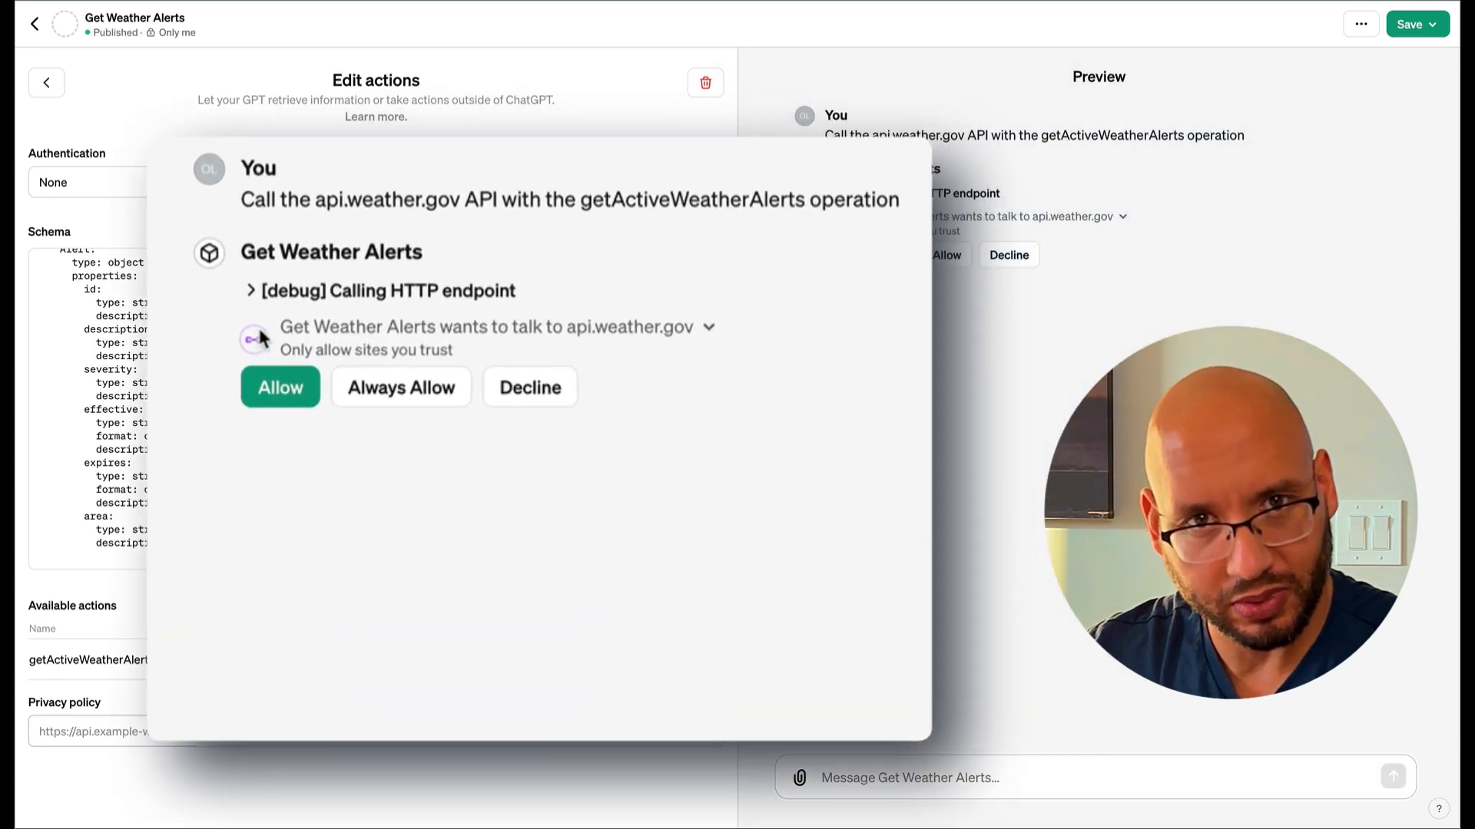
click(263, 393)
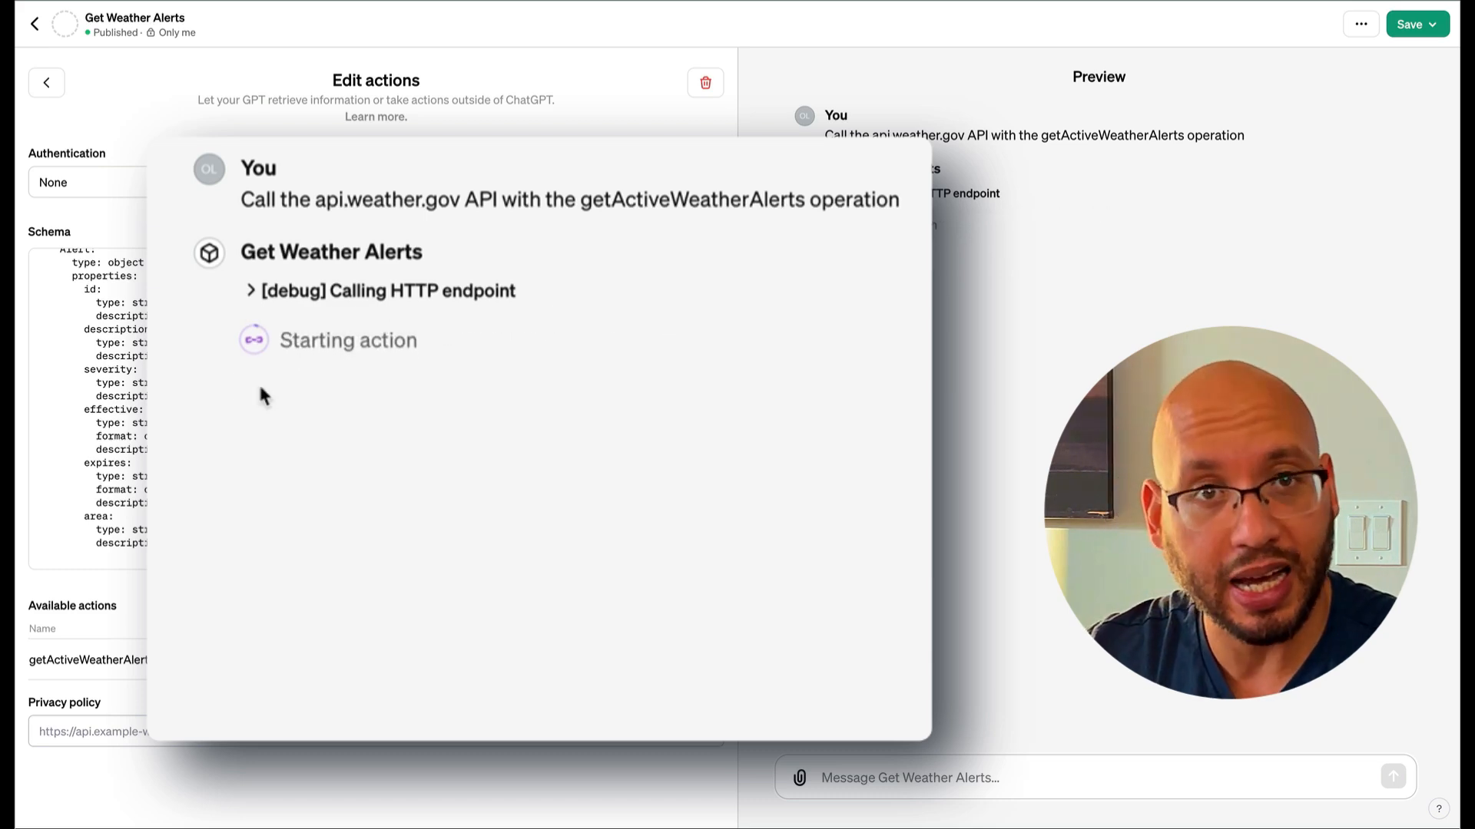
click(251, 292)
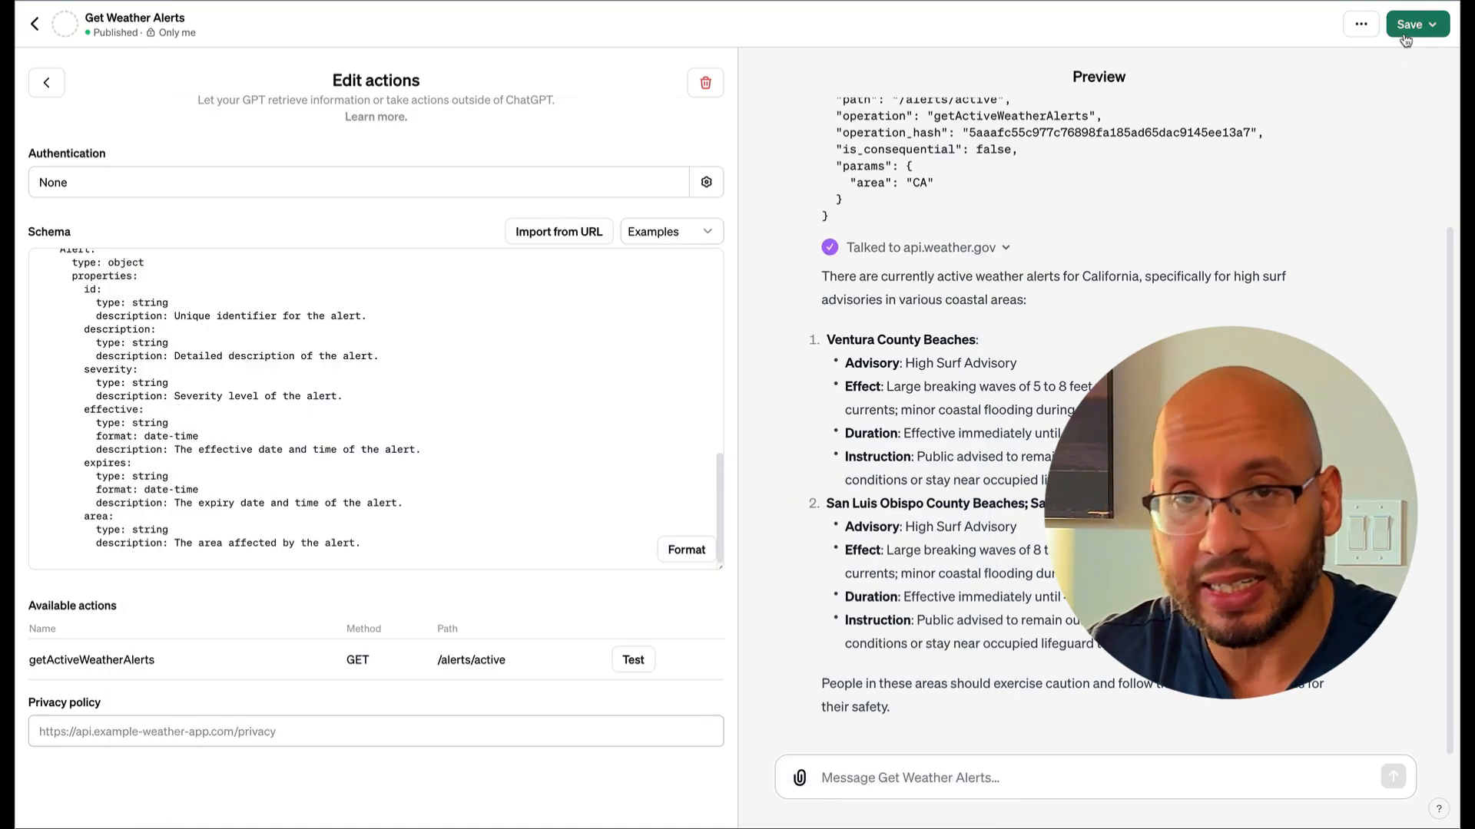
Publish the Get Weather Alerts GPT to Only me and open the published GPT
click(1412, 25)
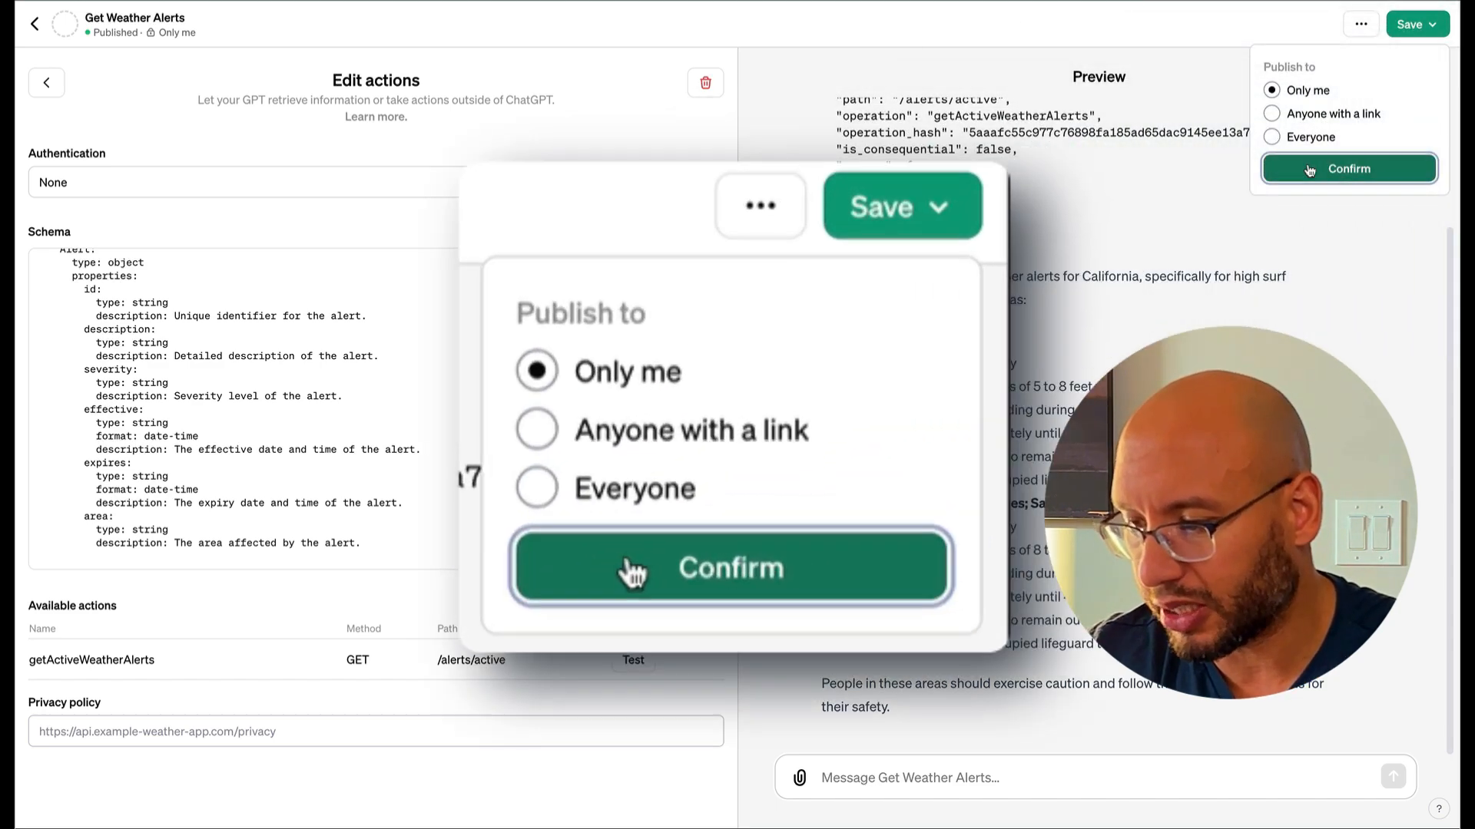
click(1309, 170)
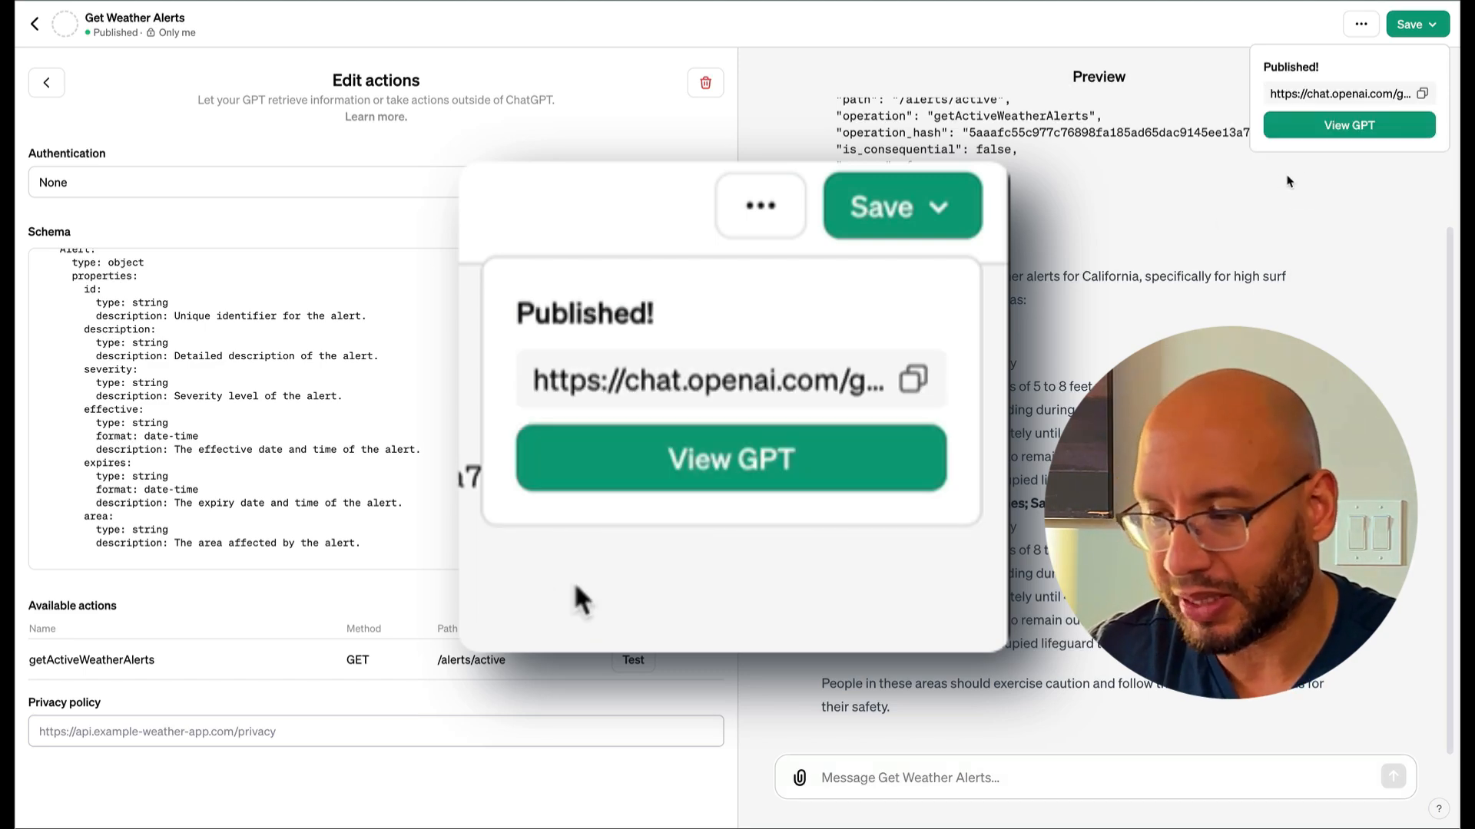
click(685, 486)
Send the message "Miami, Florida" to the published Get Weather Alerts GPT
text(Miam)
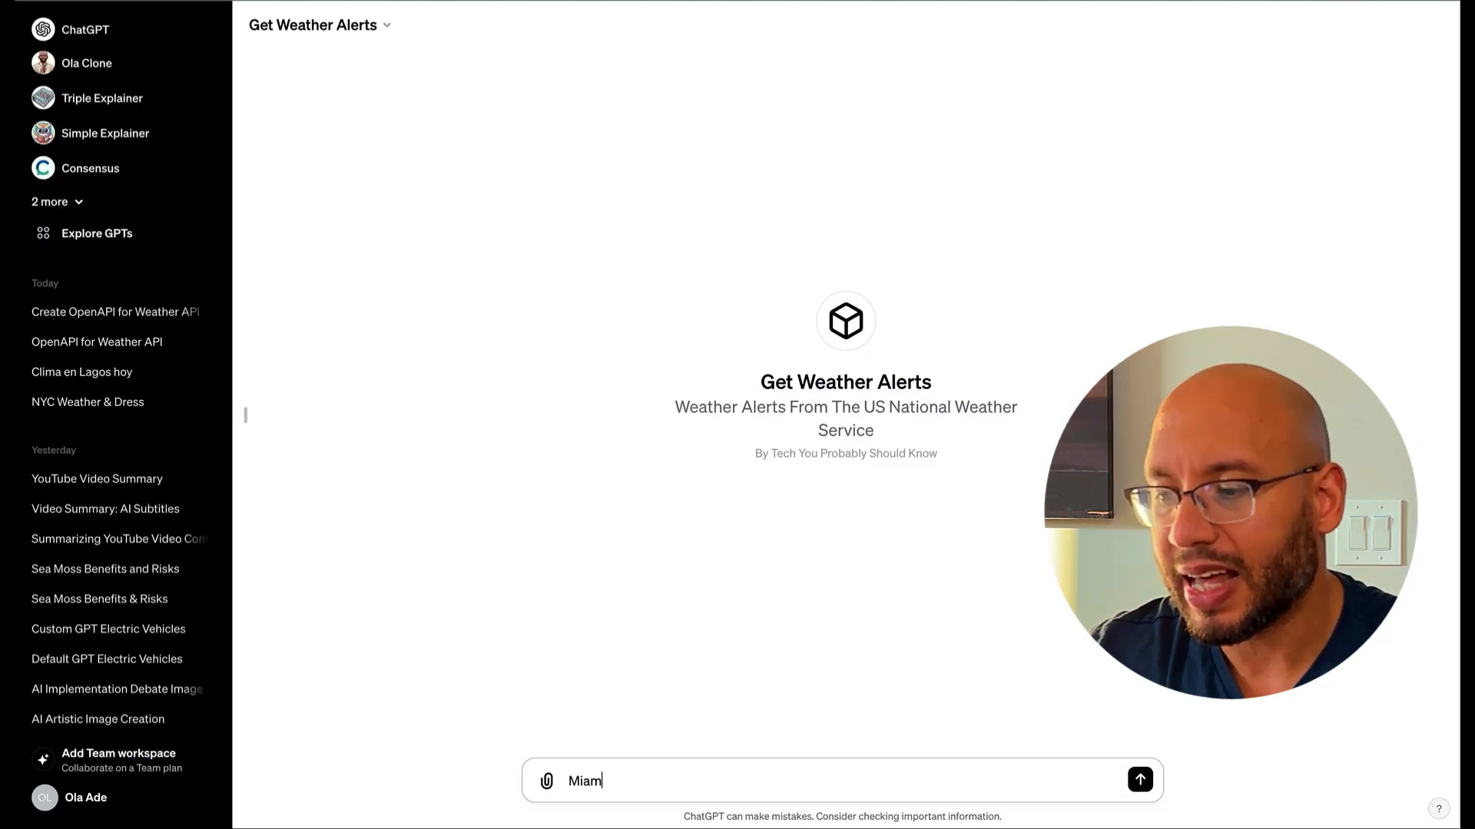
text(i, Flor)
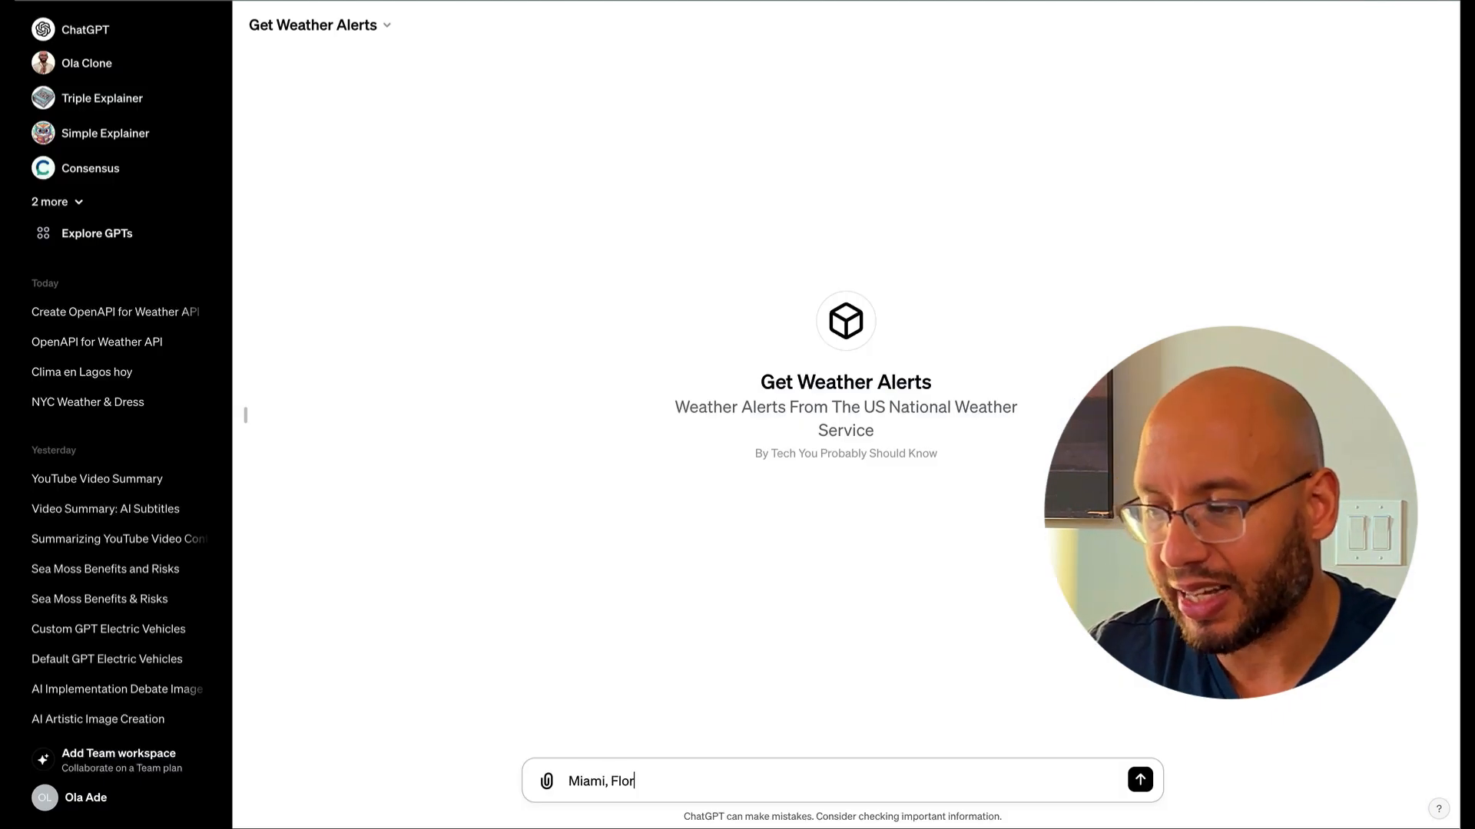
text(ida)
key(Return)
click(597, 203)
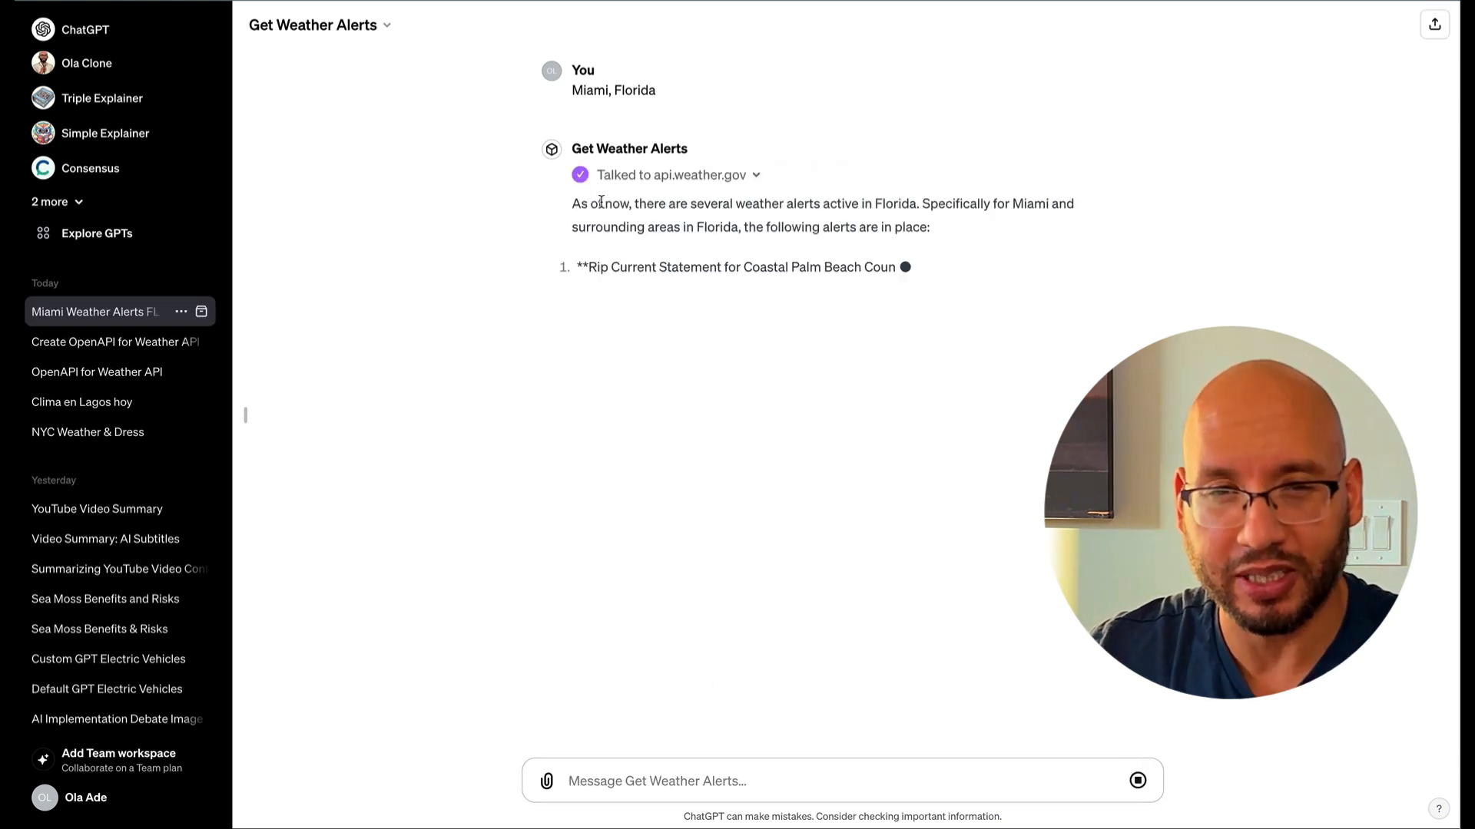